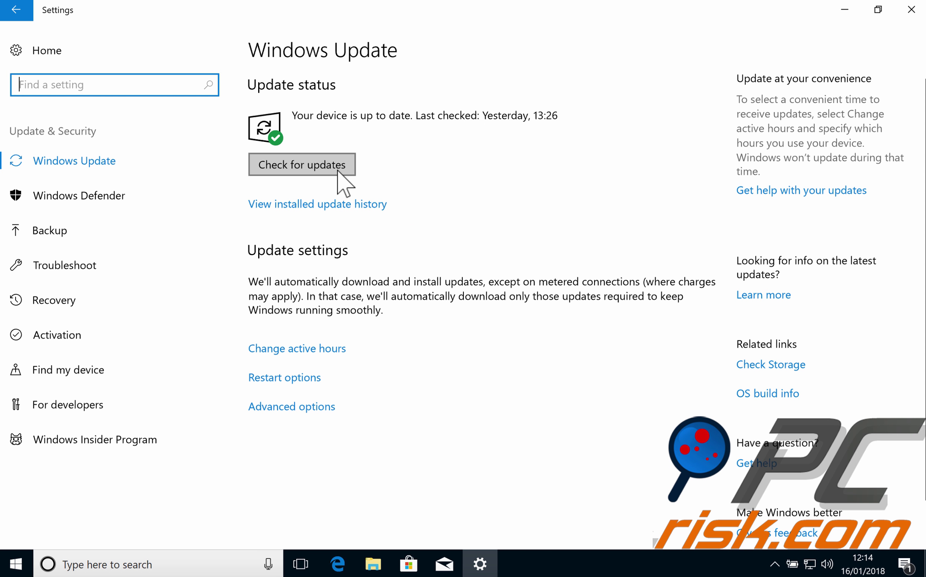
# - Close Settings and check the uninstall option for My Office in the Start app list without uninstalling it
pyautogui.click(915, 16)
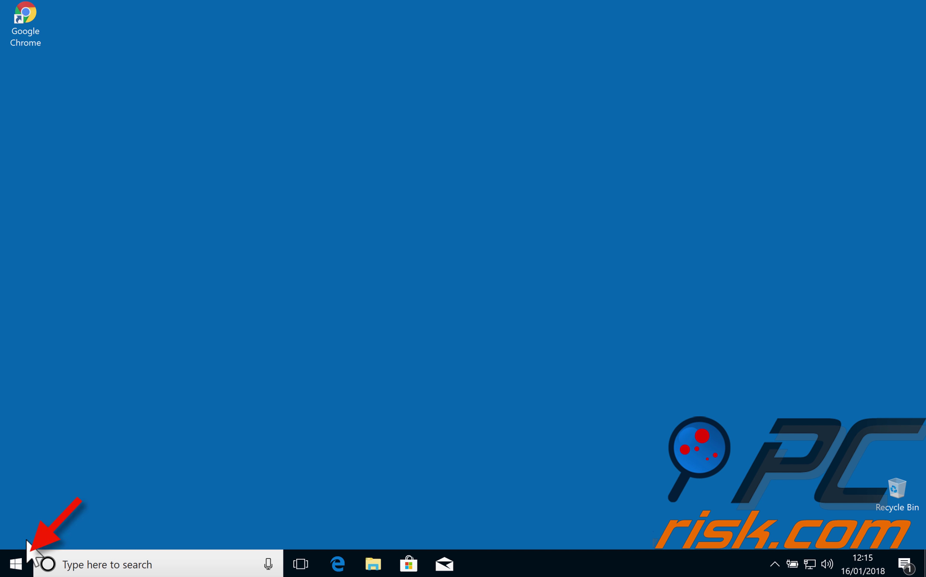
pyautogui.click(23, 564)
pyautogui.scroll(-5, 120, 333)
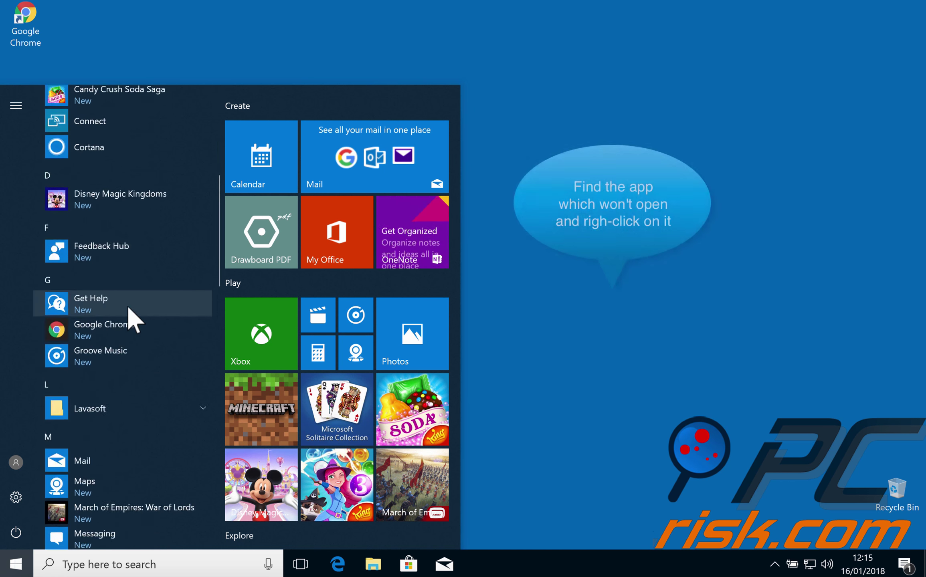
pyautogui.scroll(-5, 128, 306)
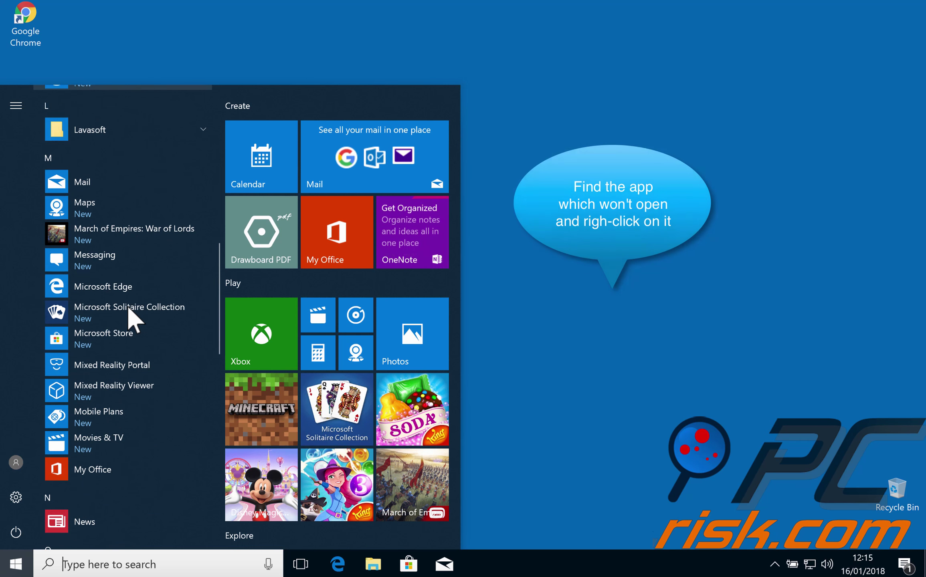
pyautogui.rightClick(101, 469)
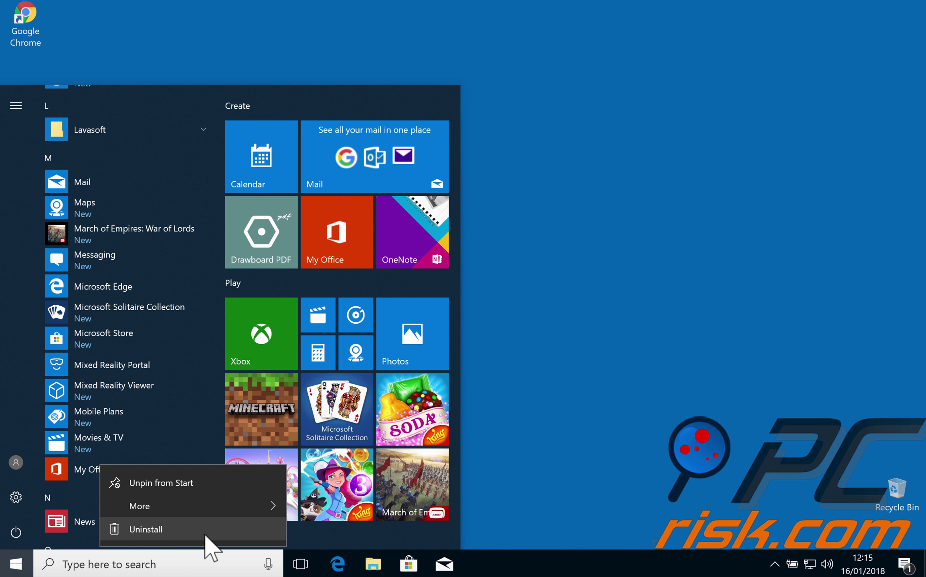
pyautogui.click(545, 312)
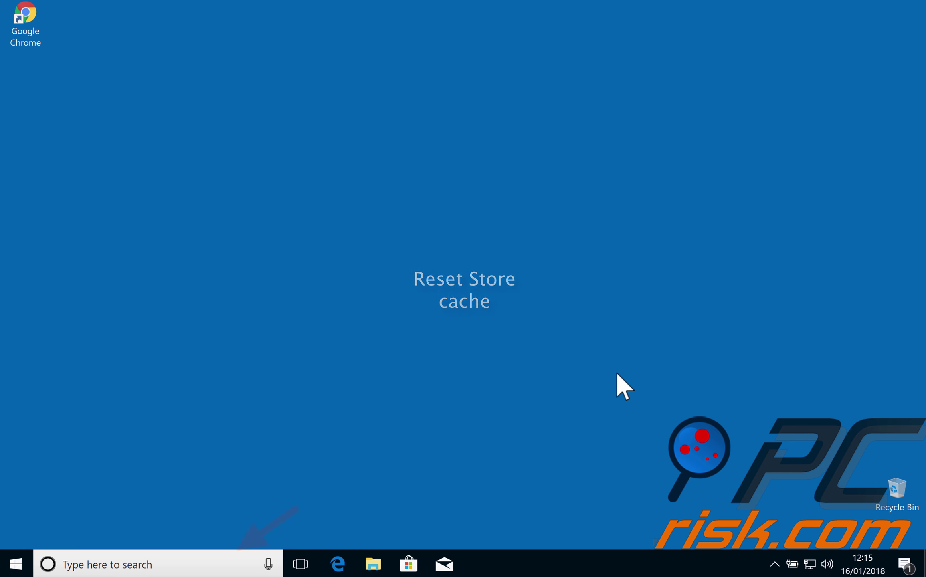
# - Search for command prompt and run Command Prompt as administrator, allowing the elevation
pyautogui.click(167, 565)
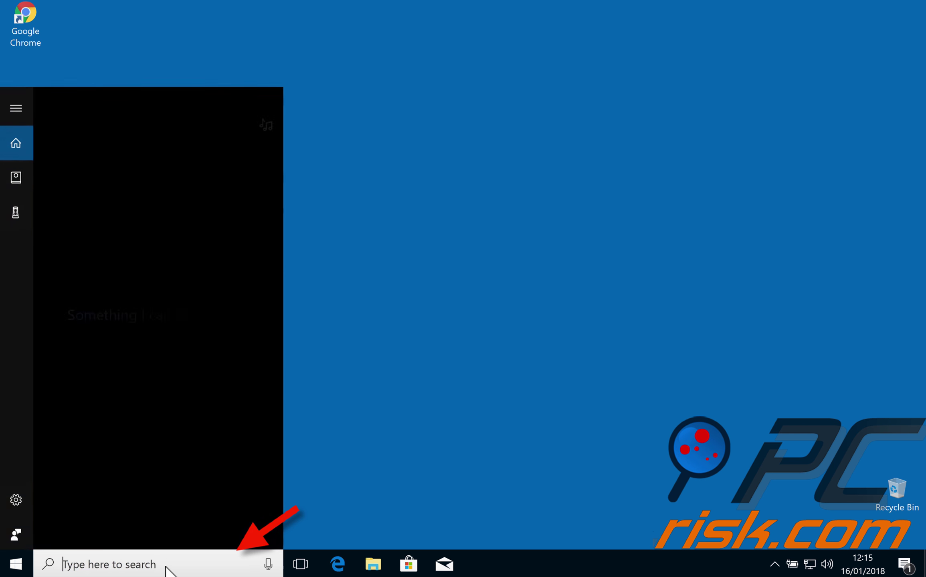
pyautogui.write('command prompt')
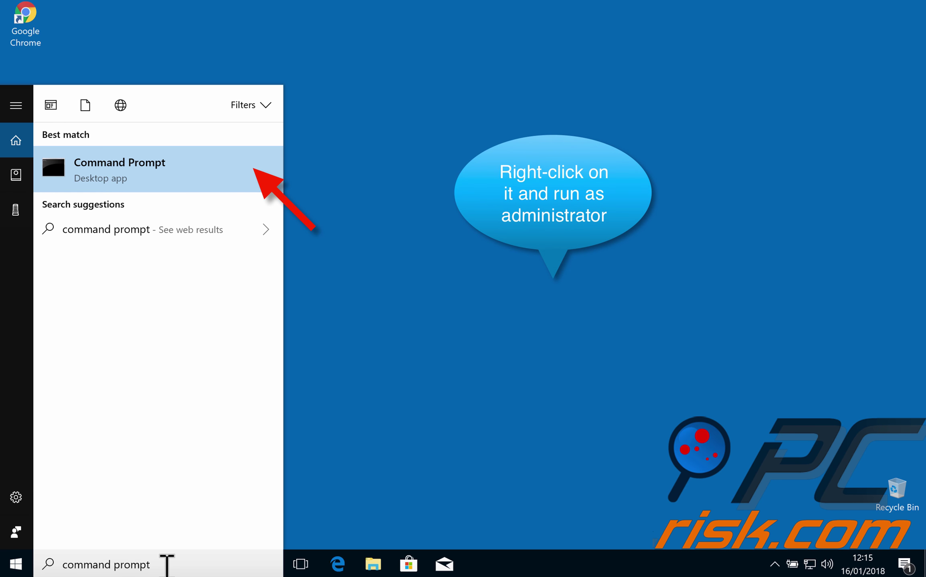
pyautogui.rightClick(169, 184)
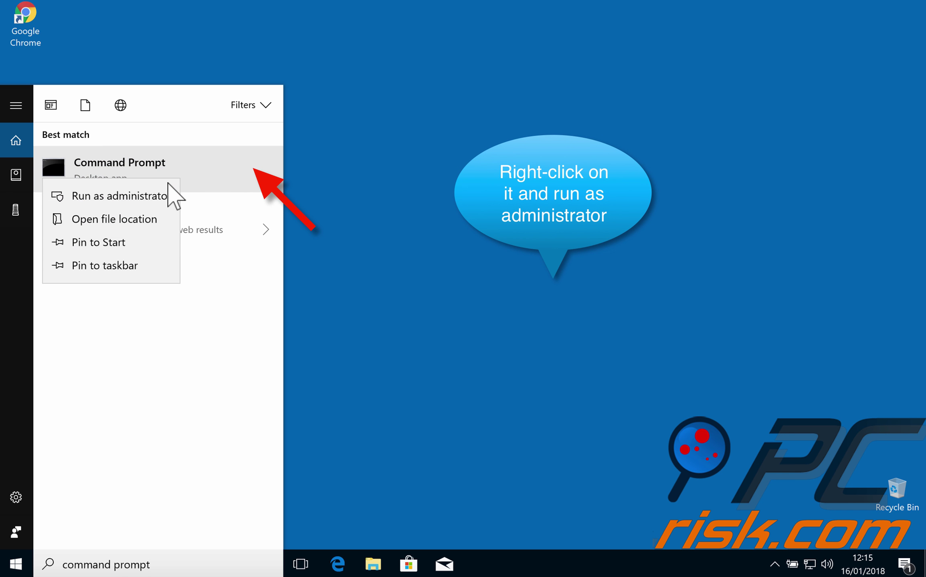
pyautogui.click(169, 197)
pyautogui.click(404, 371)
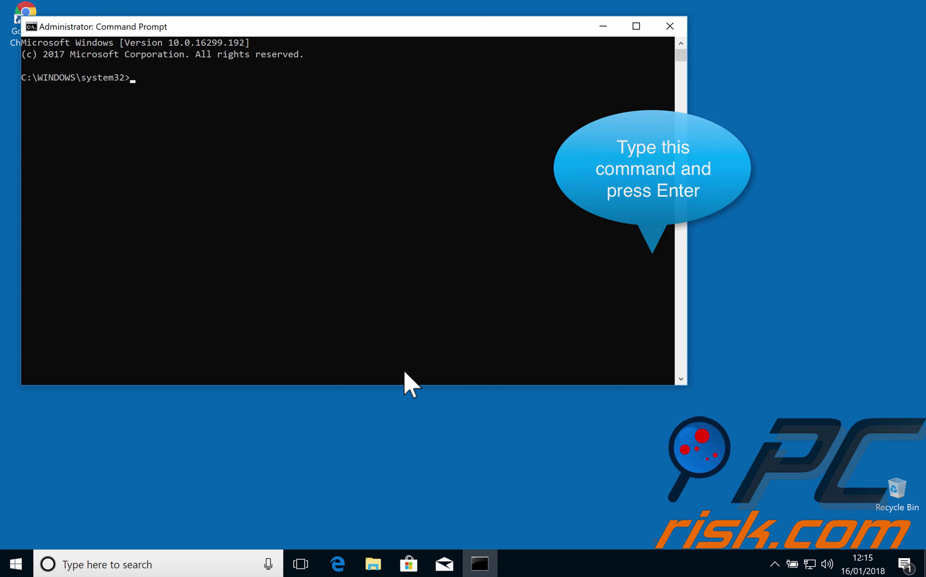
# - Enter the wsreset.exe command to reset the Store cache, and close Command Prompt
pyautogui.write('ws')
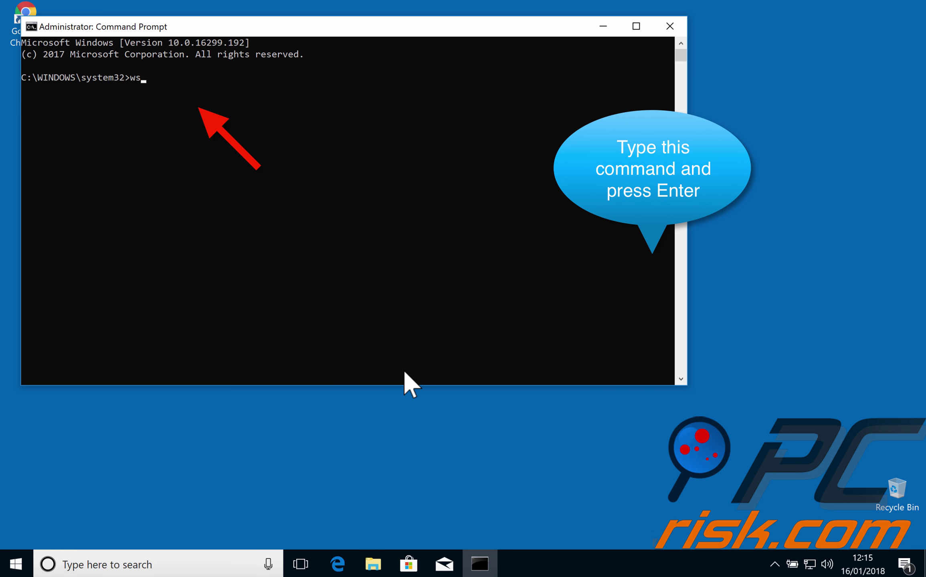
pyautogui.write('reset.ex')
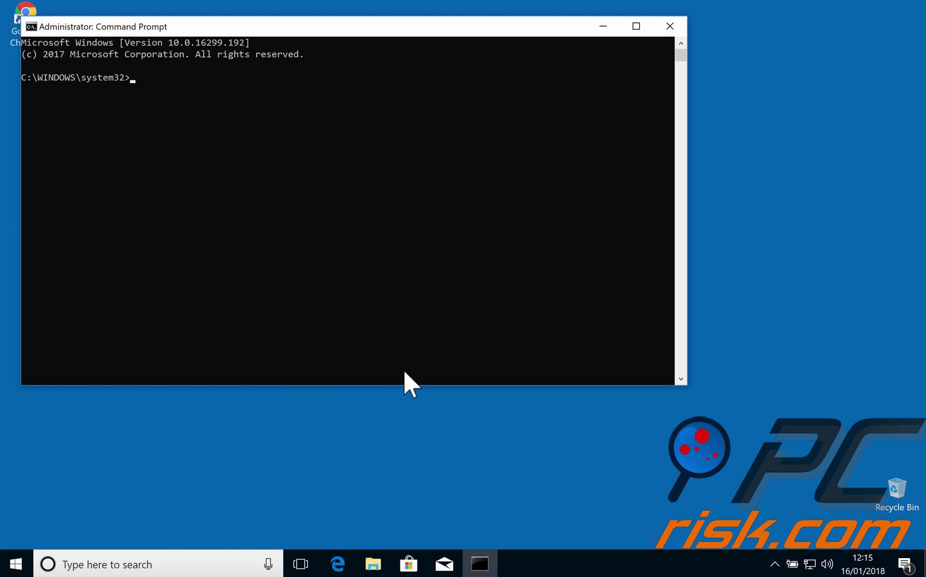
pyautogui.click(670, 26)
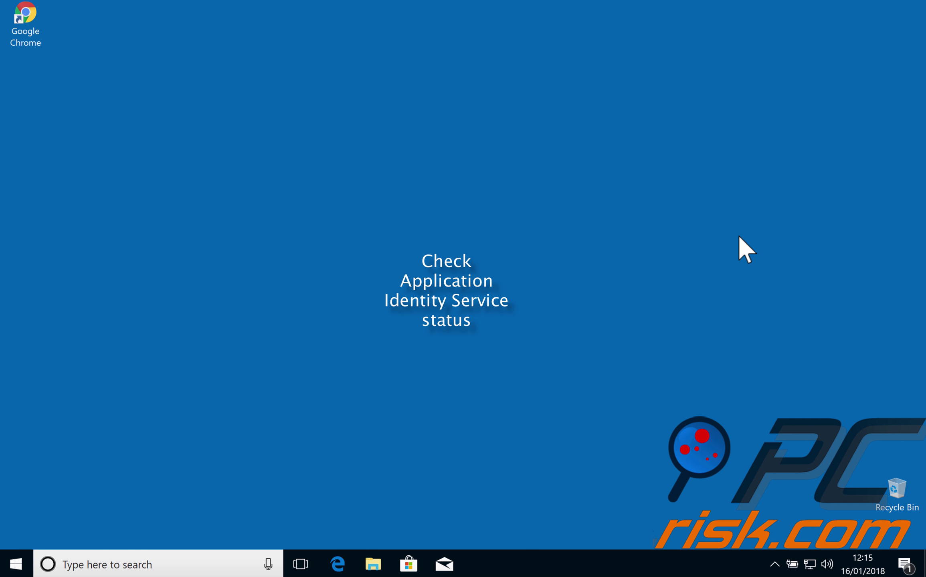
# - Find the Run dialog through search and use it to open services.msc
pyautogui.click(197, 561)
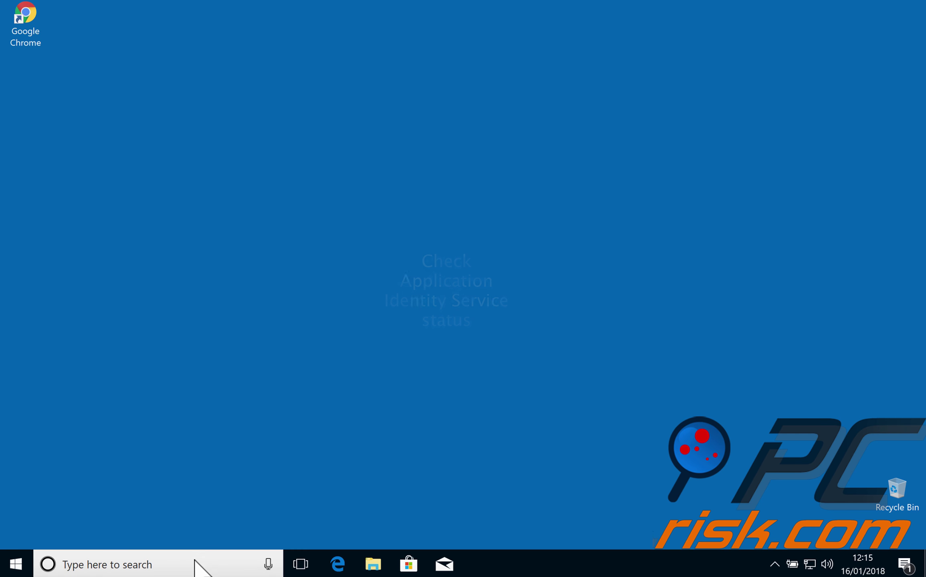
pyautogui.write('run')
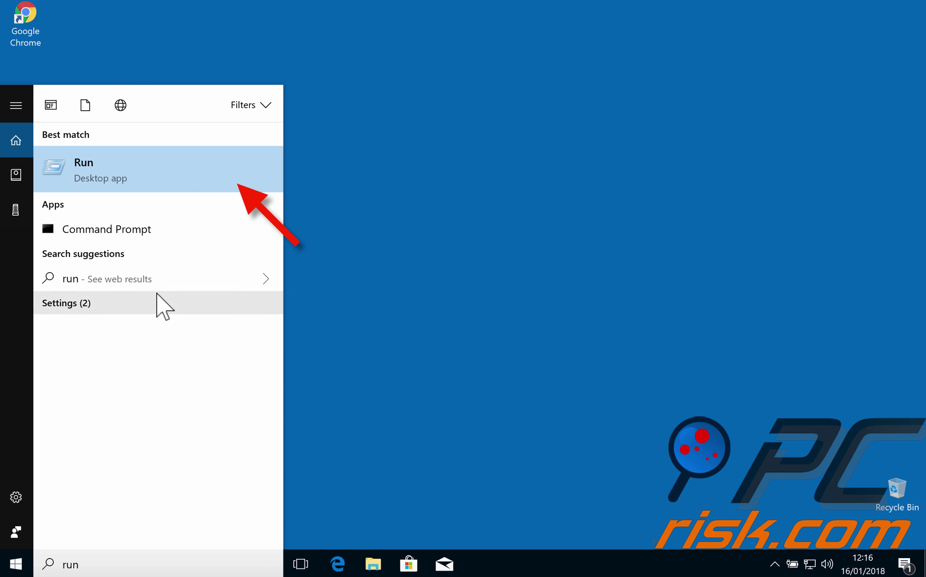
pyautogui.click(166, 172)
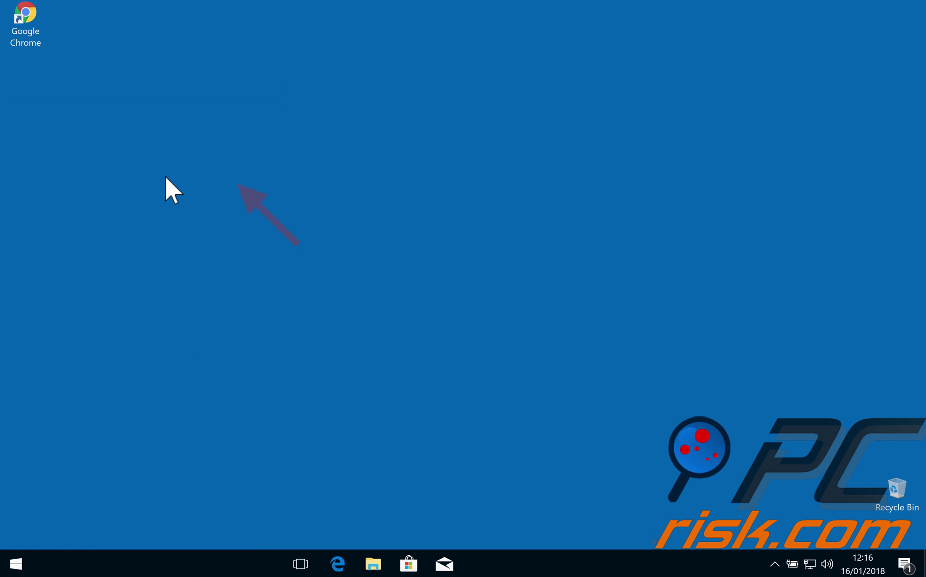
pyautogui.click(117, 472)
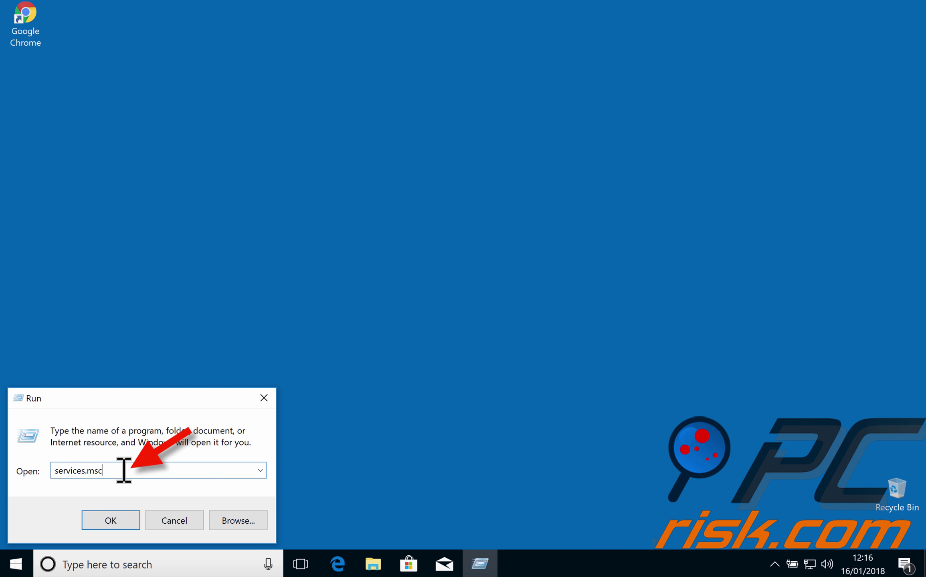
pyautogui.click(106, 519)
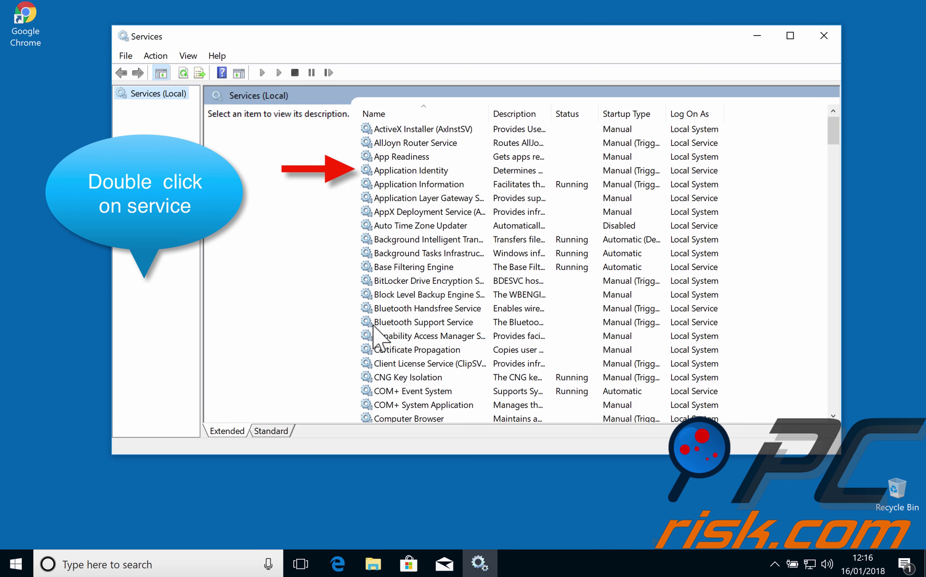
# - Check the startup type and status of the Application Identity service in its properties, and cancel without changes
pyautogui.click(441, 171)
pyautogui.doubleClick(454, 171)
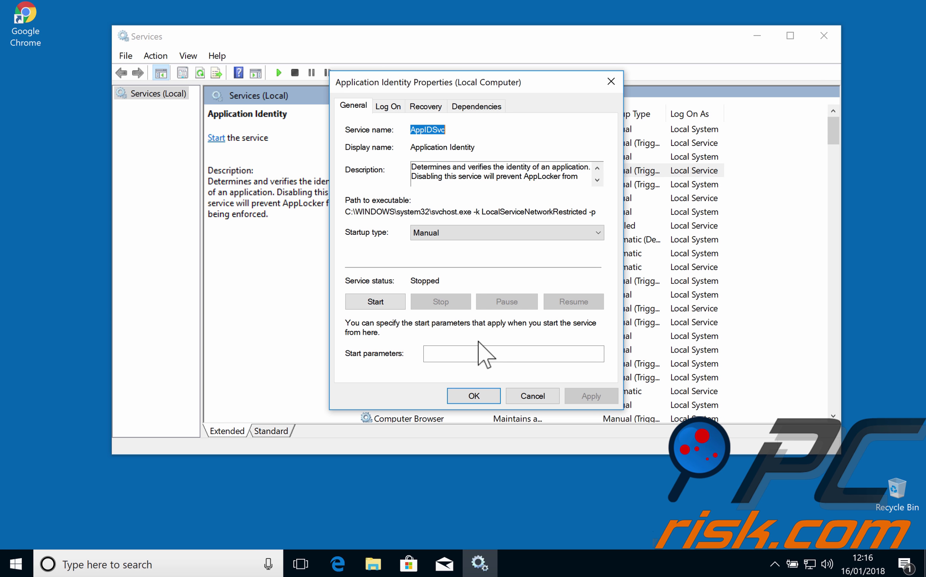
pyautogui.click(532, 396)
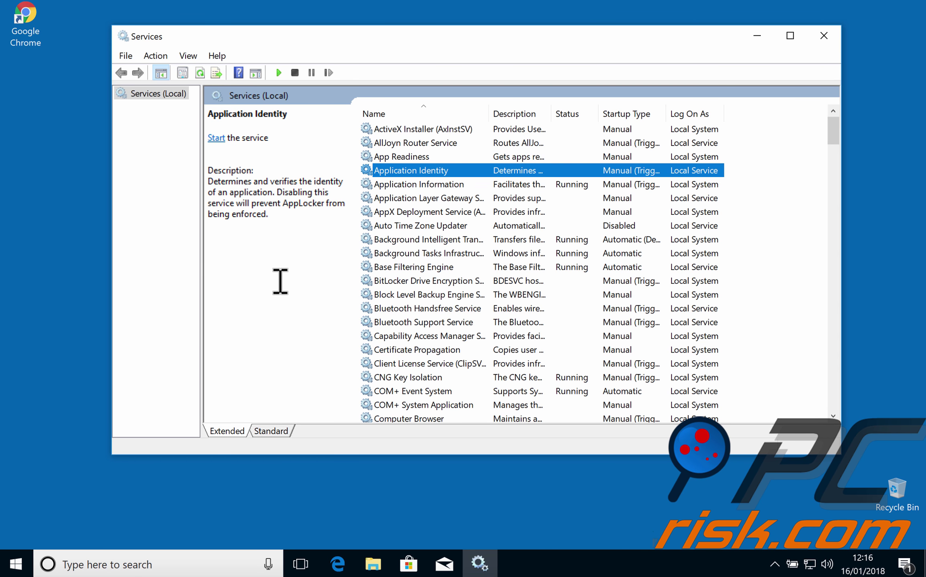
# - Check the Windows Update service's properties and its available startup types, and cancel without changes
pyautogui.scroll(-20, 459, 265)
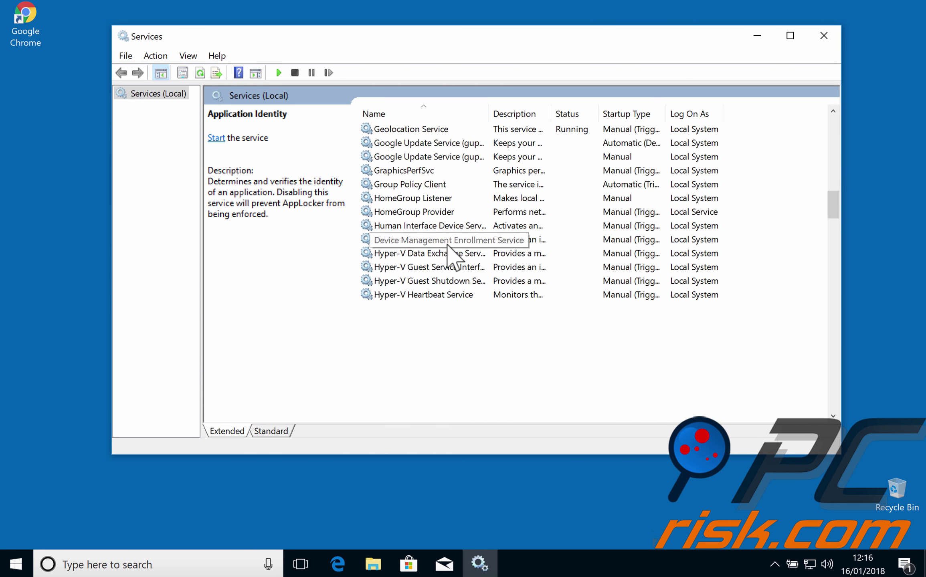
pyautogui.scroll(-20, 448, 245)
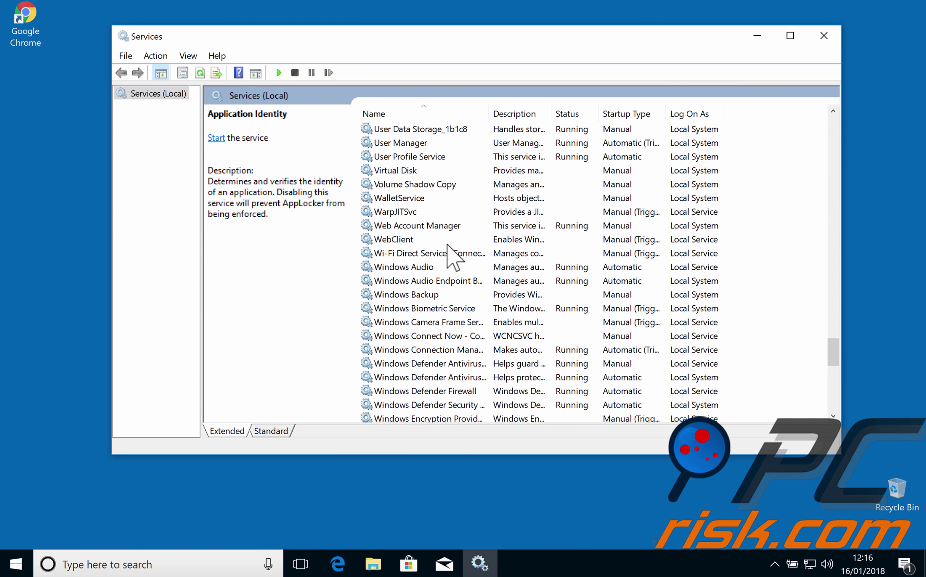
pyautogui.scroll(-5, 431, 309)
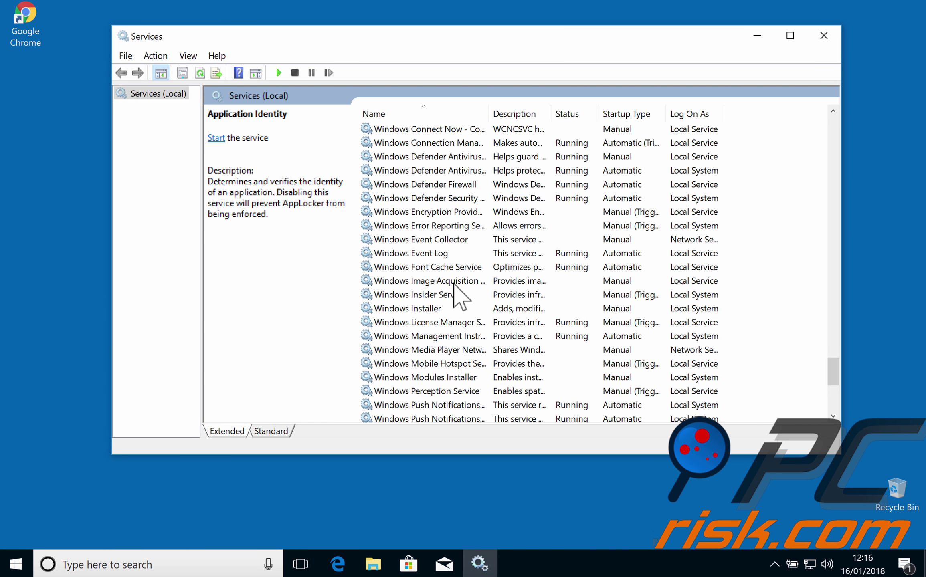
pyautogui.scroll(-6, 459, 296)
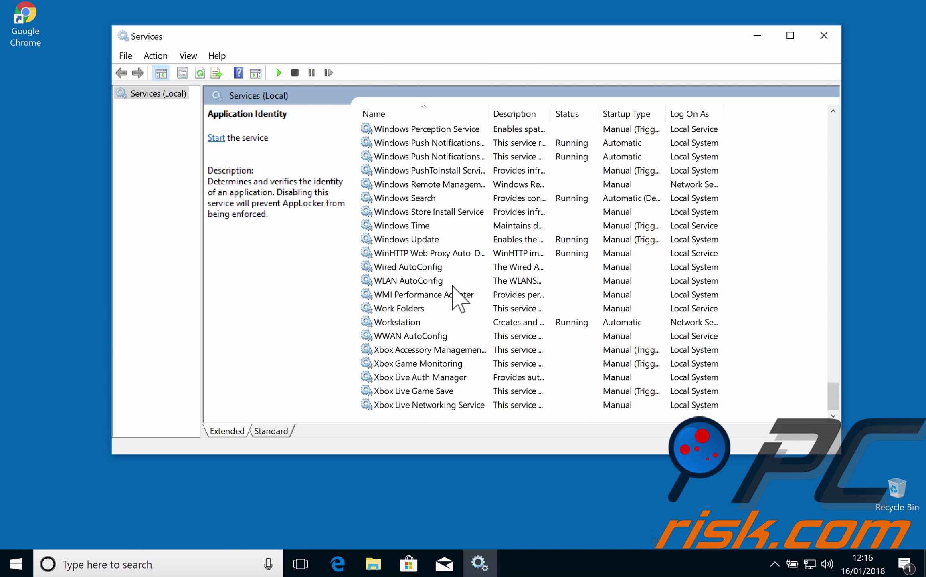
pyautogui.doubleClick(423, 241)
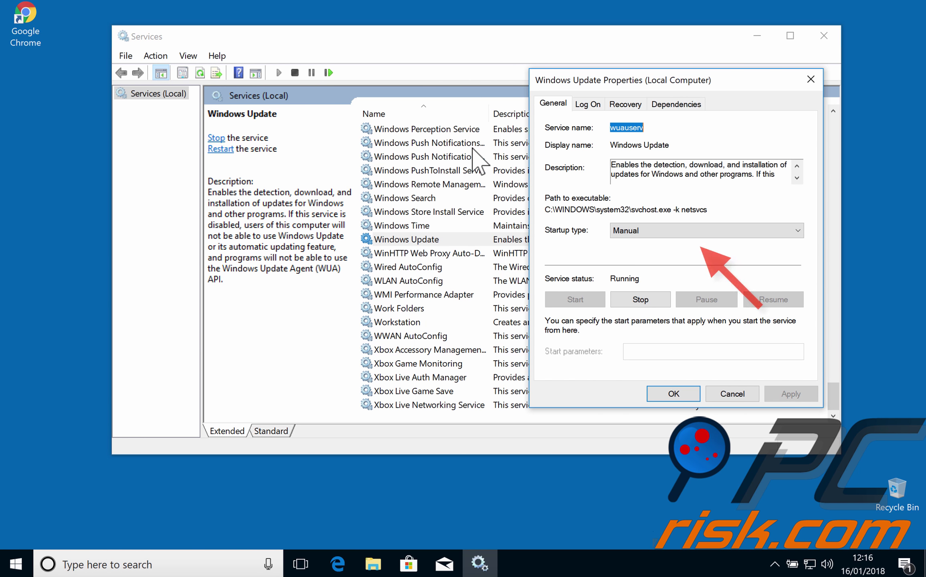
pyautogui.click(642, 229)
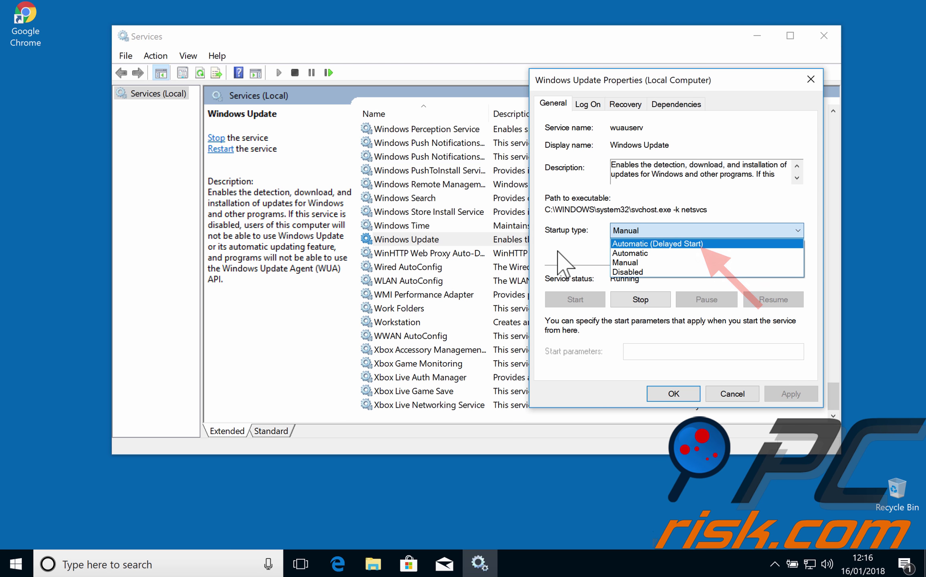
pyautogui.click(558, 251)
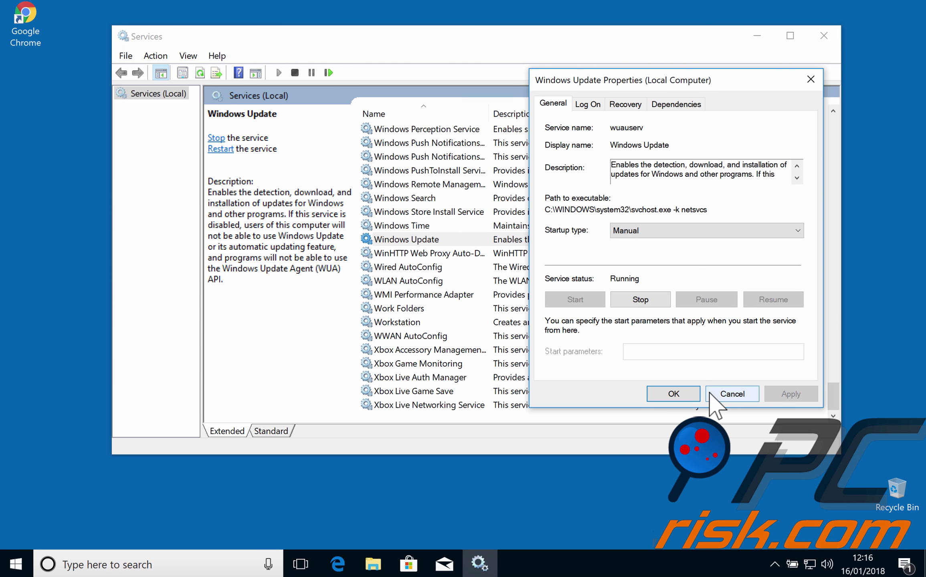
pyautogui.click(731, 394)
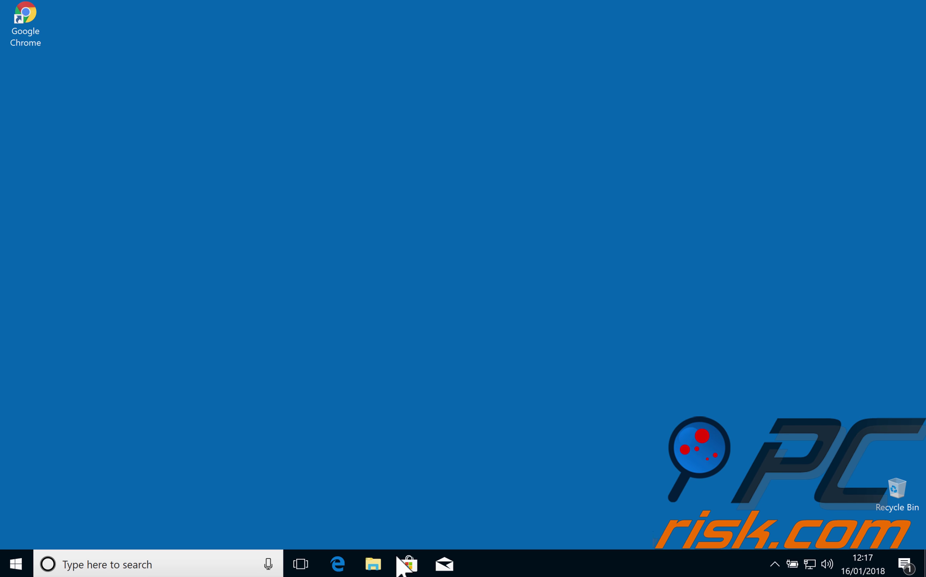
# - Switch to File Explorer and open the properties of Local Disk (C:) from This PC
pyautogui.click(379, 559)
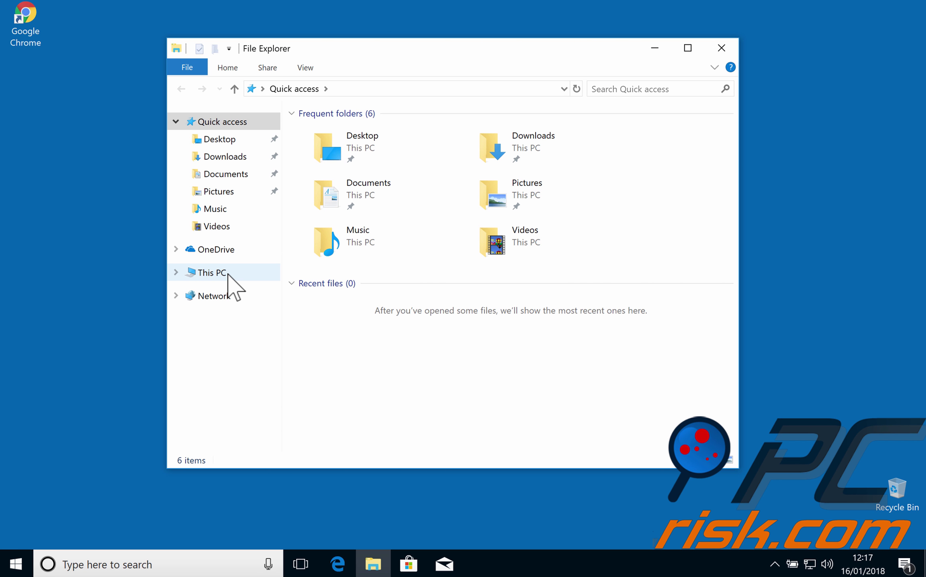
pyautogui.click(227, 274)
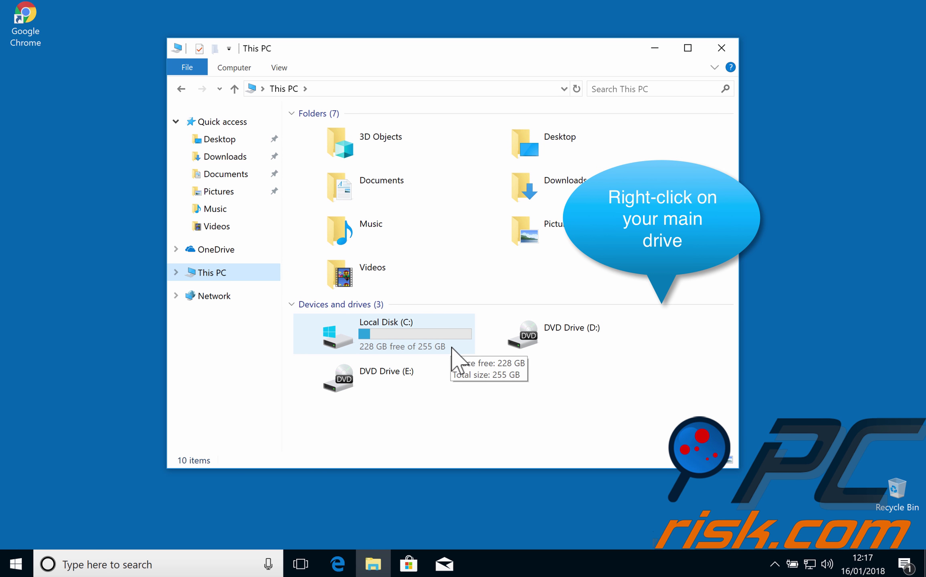
pyautogui.rightClick(448, 348)
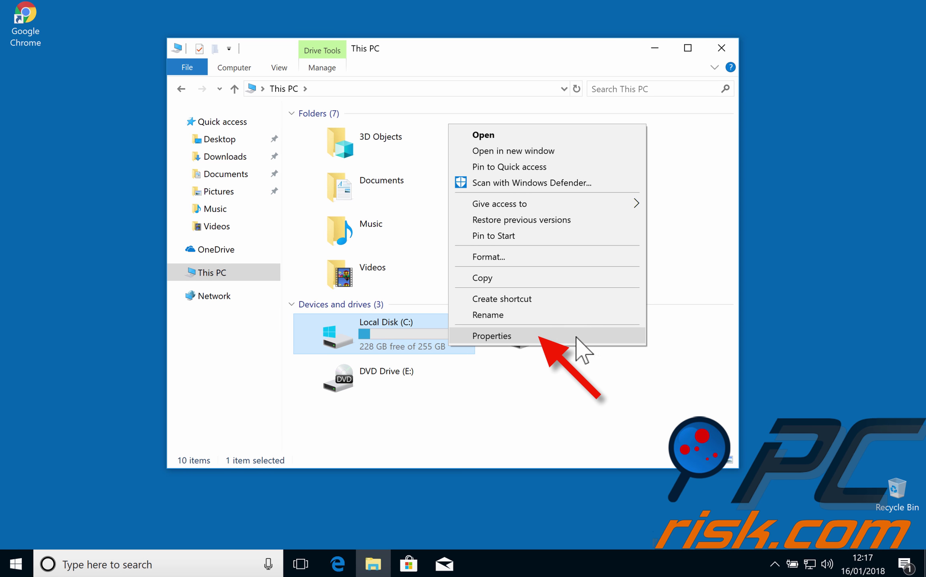
pyautogui.click(576, 338)
pyautogui.moveTo(555, 203); pyautogui.dragTo(426, 68)
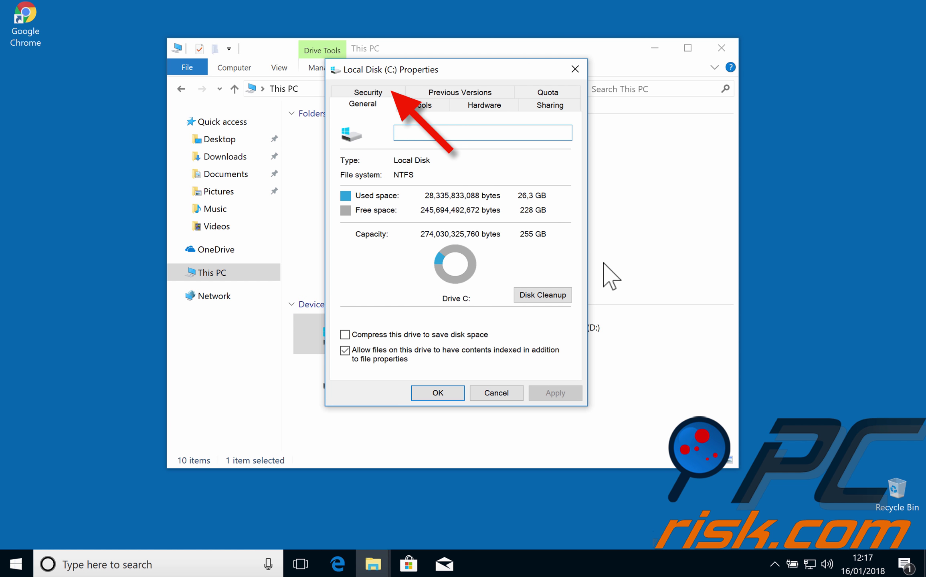
# - Open the advanced security settings of Local Disk (C:) and start changing the drive's owner
pyautogui.click(364, 95)
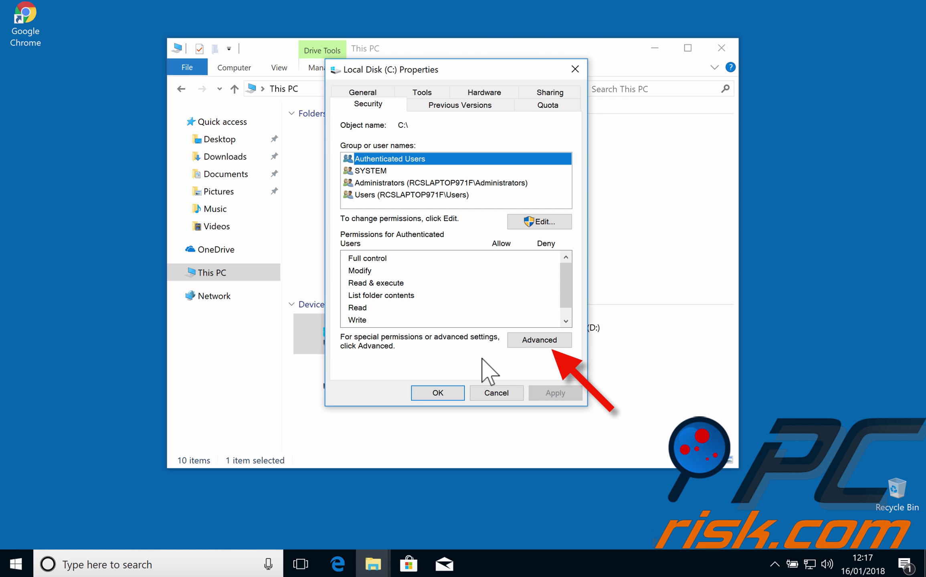
pyautogui.click(539, 343)
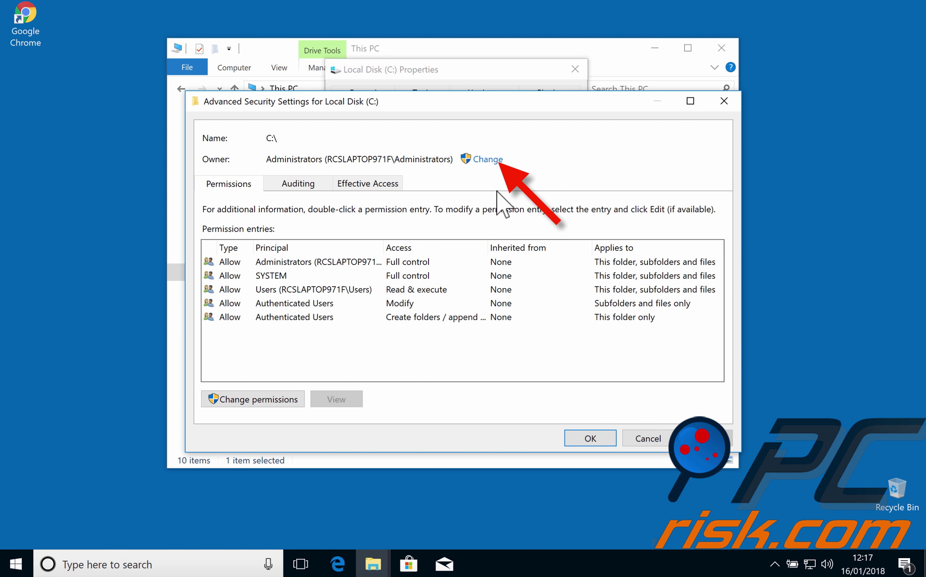
pyautogui.click(487, 159)
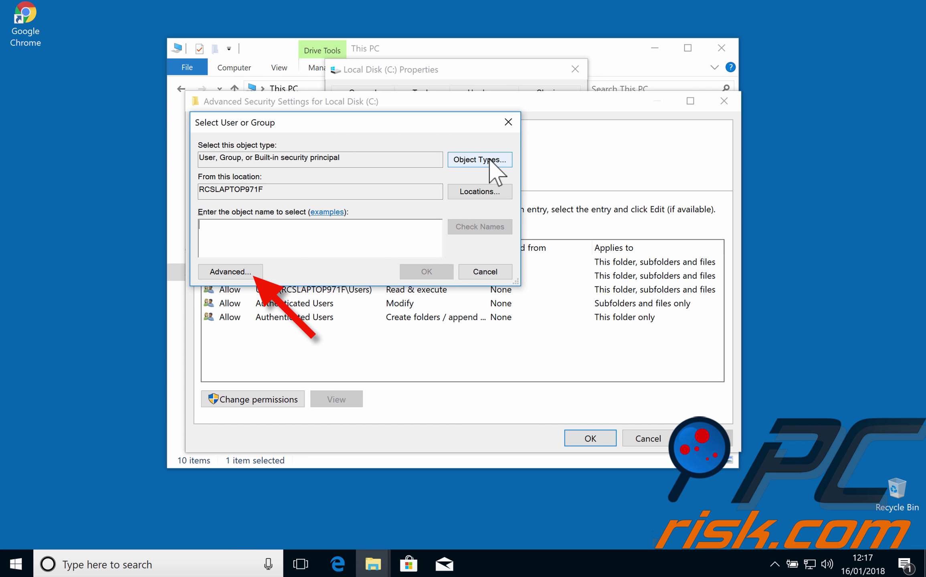
# - Find and assign the Administrators group as the drive's owner, and enable replacing the owner on subcontainers and objects
pyautogui.click(245, 273)
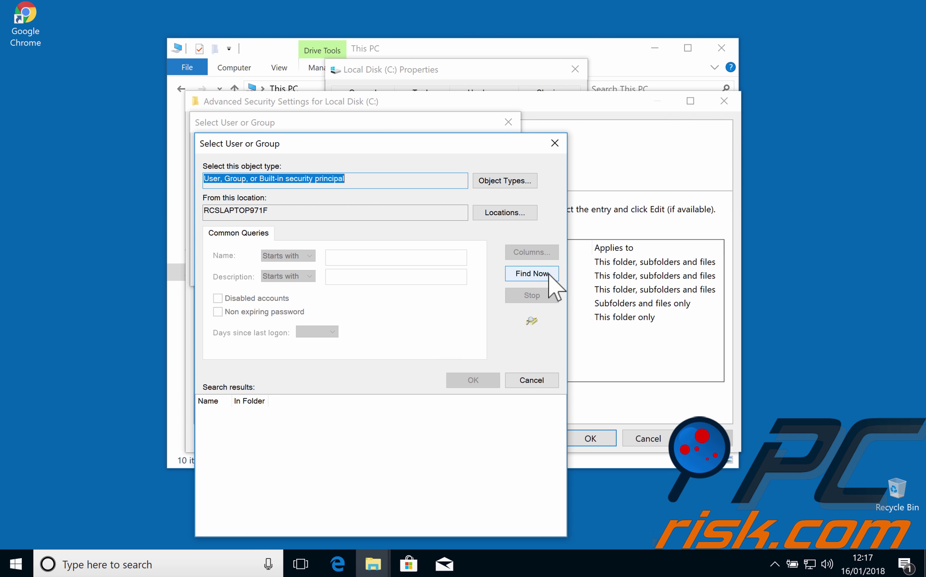
pyautogui.click(532, 273)
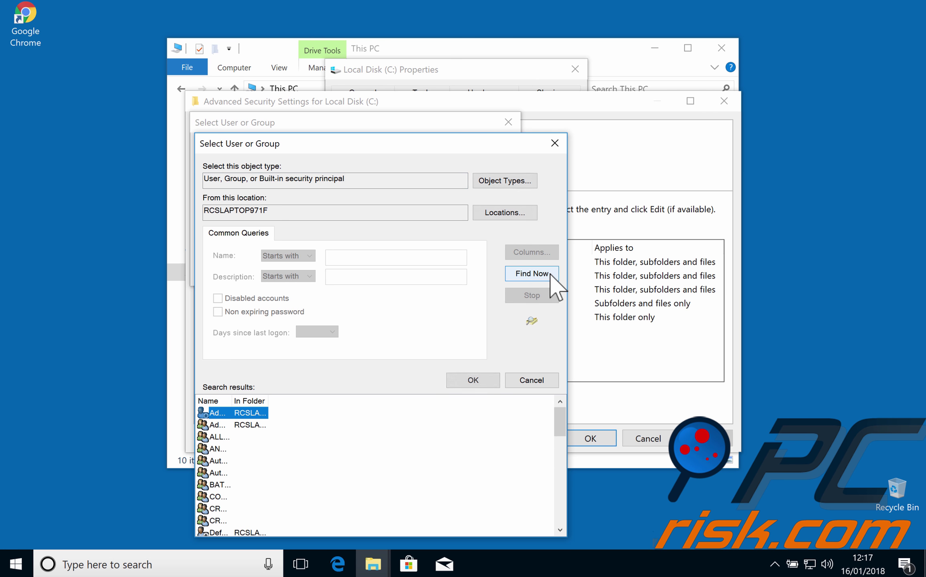
pyautogui.moveTo(233, 400); pyautogui.dragTo(388, 398)
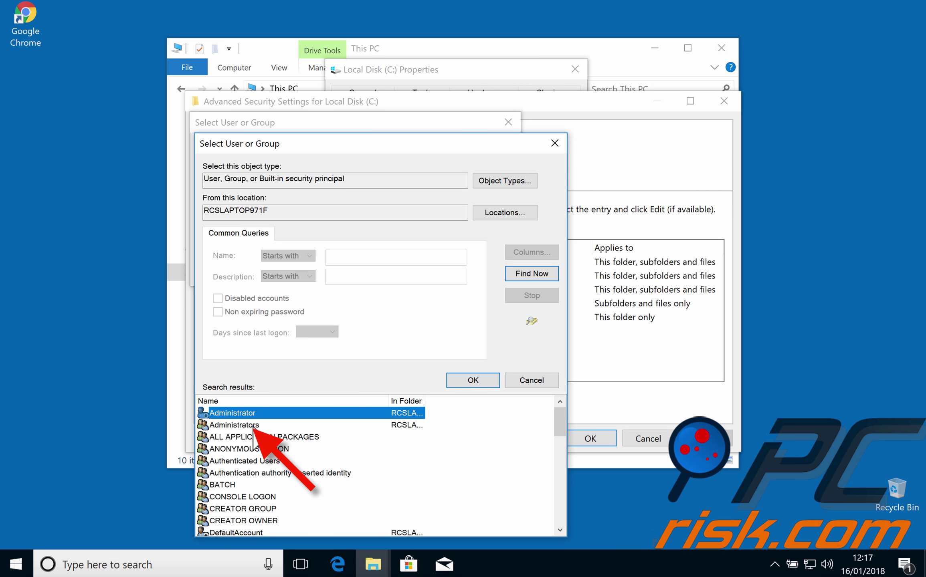
pyautogui.click(252, 425)
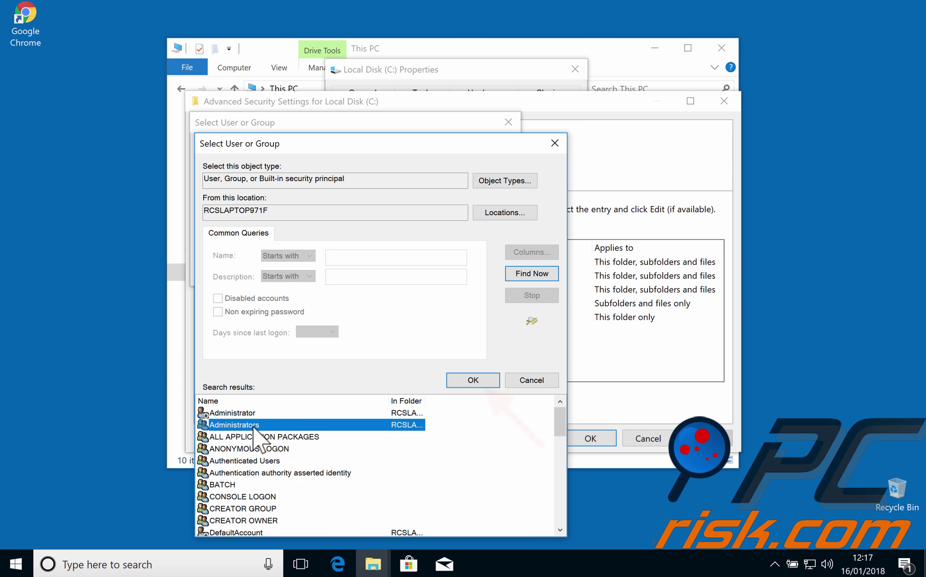
pyautogui.click(473, 381)
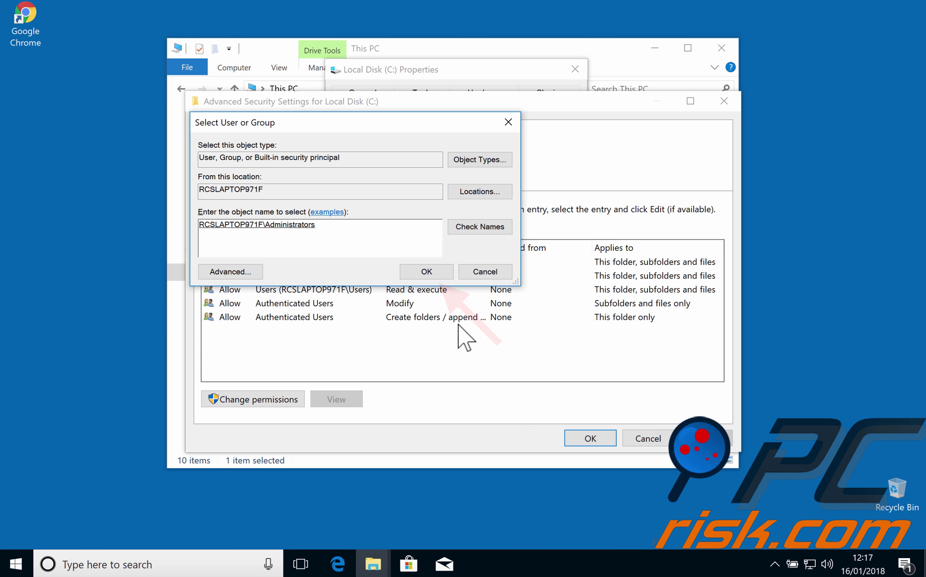
pyautogui.click(426, 272)
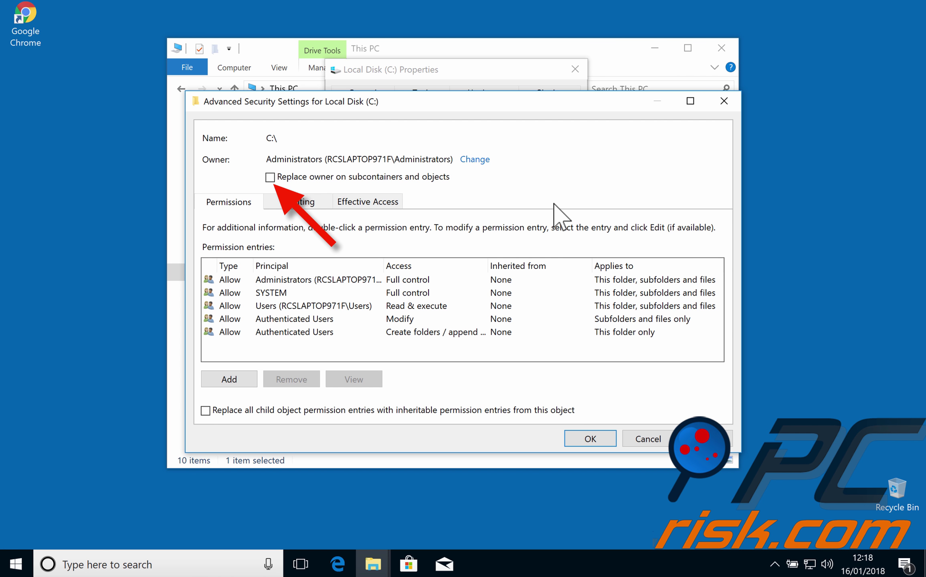
pyautogui.click(269, 178)
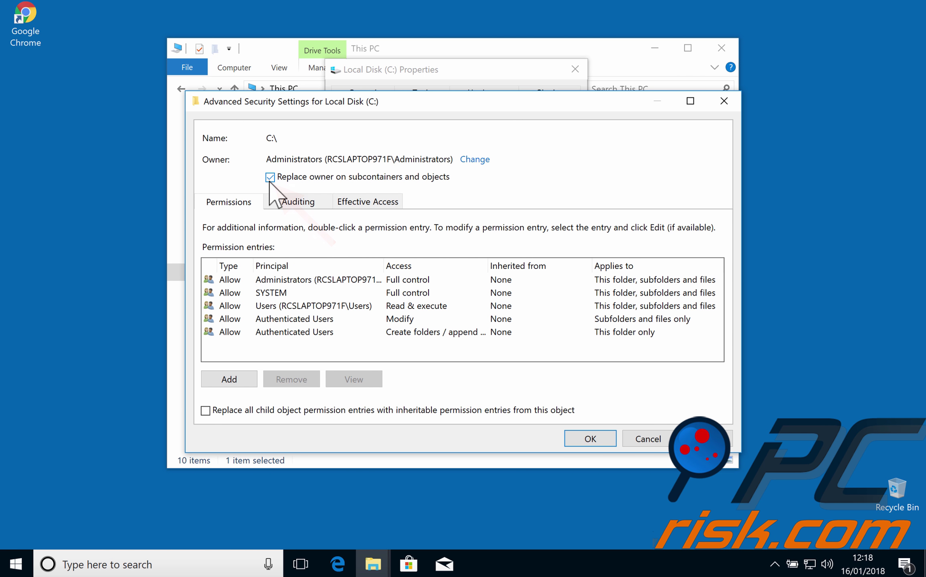
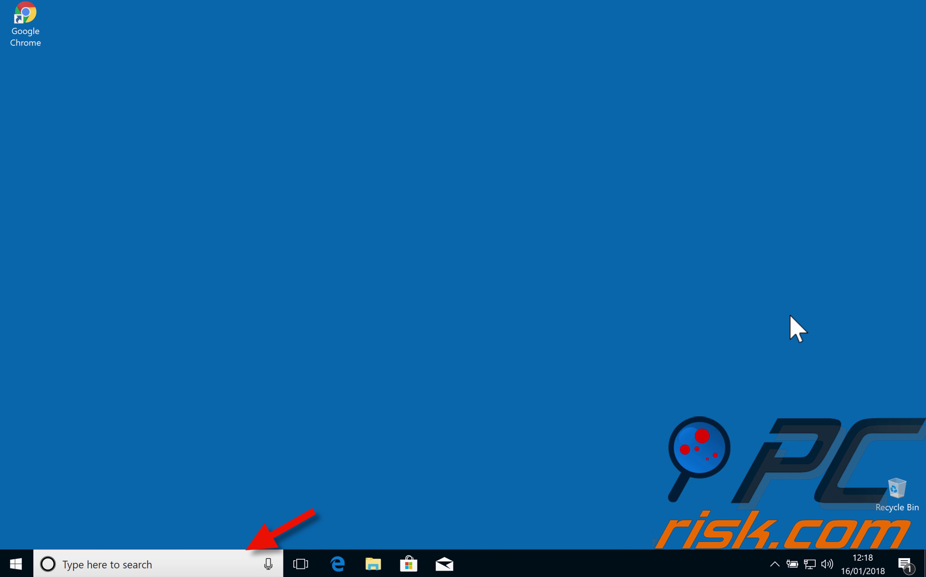
# - Find the Run dialog through search, use it to open regedit, and allow Registry Editor to make changes
pyautogui.click(178, 563)
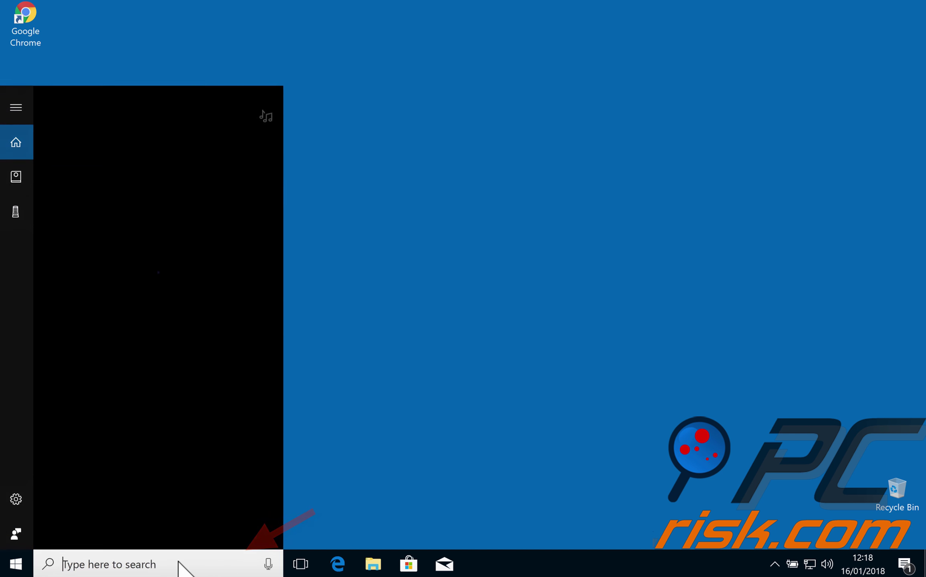
pyautogui.write('run')
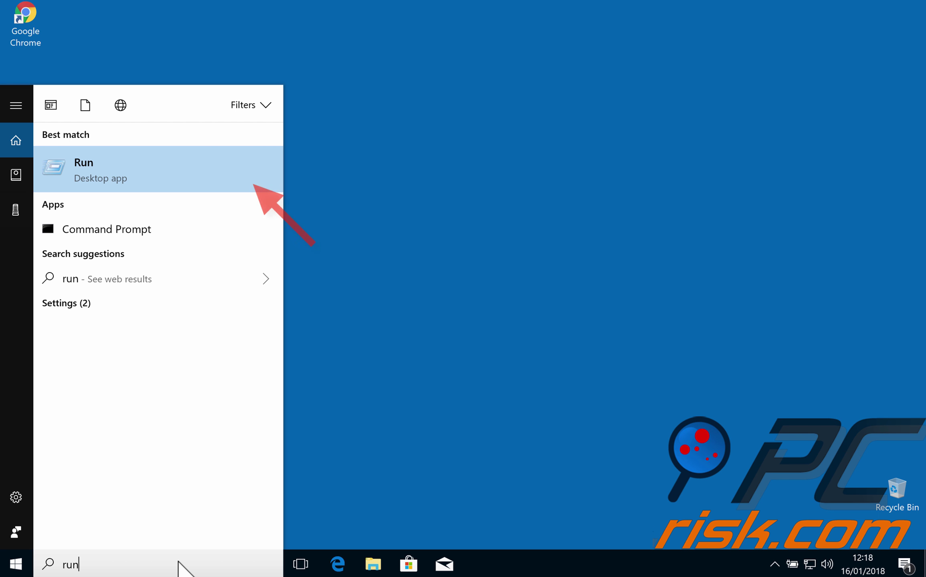
pyautogui.click(172, 178)
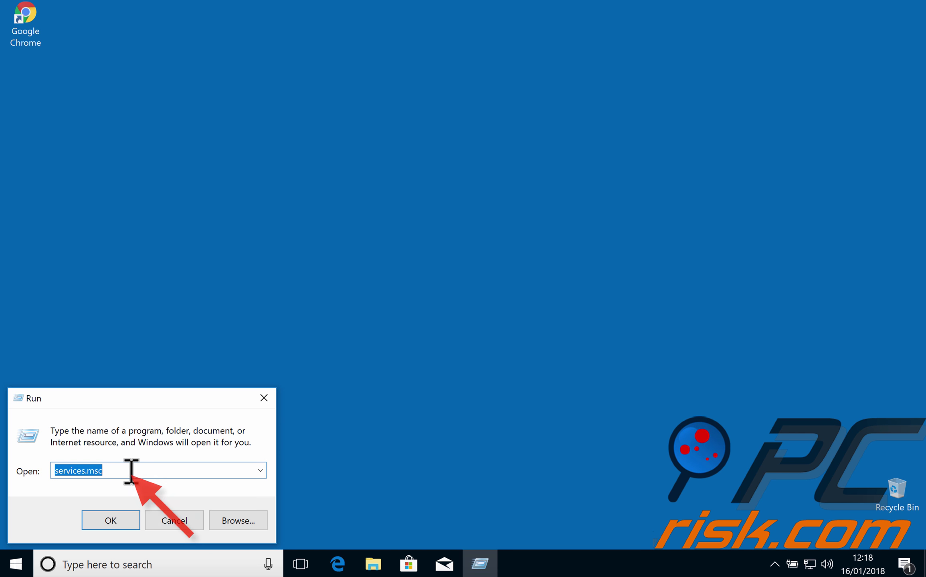
pyautogui.write('regedit')
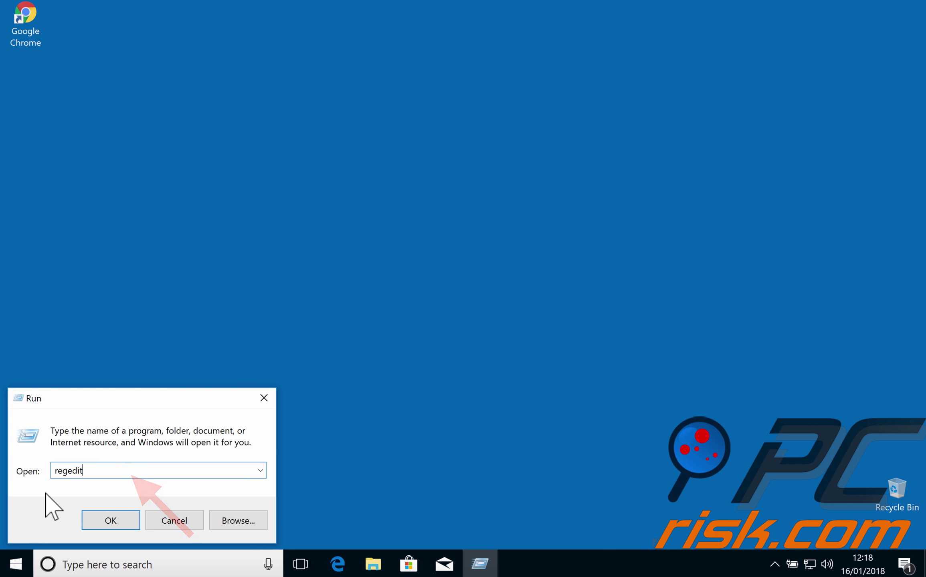
pyautogui.click(100, 521)
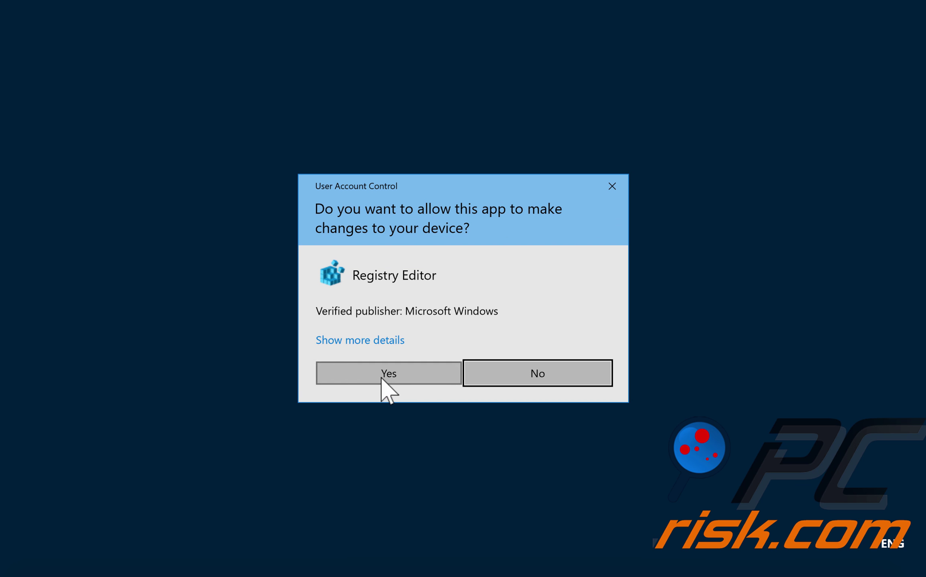
pyautogui.click(381, 379)
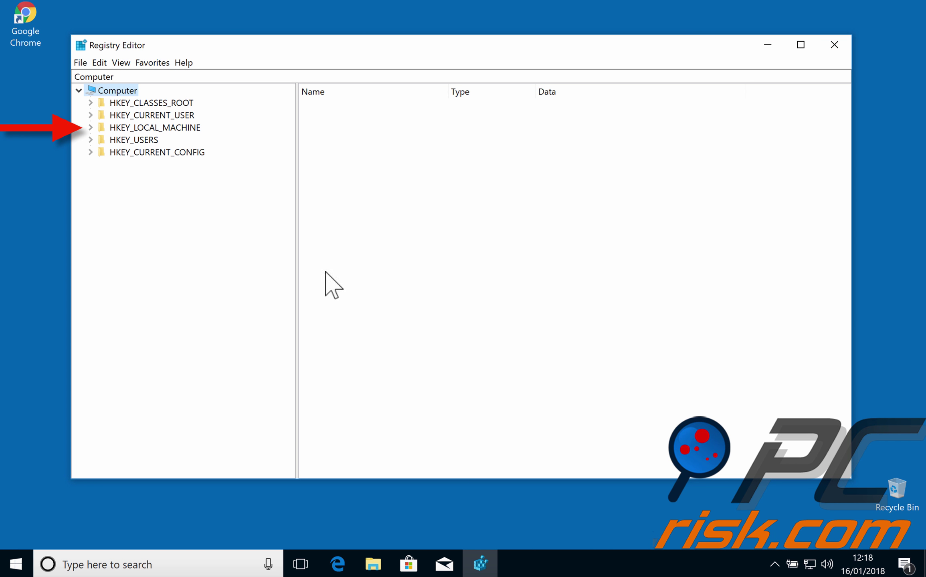
# - Browse to the registry key HKEY_LOCAL_MACHINE\SOFTWARE\Microsoft\Windows\CurrentVersion\Policies\System
pyautogui.click(91, 127)
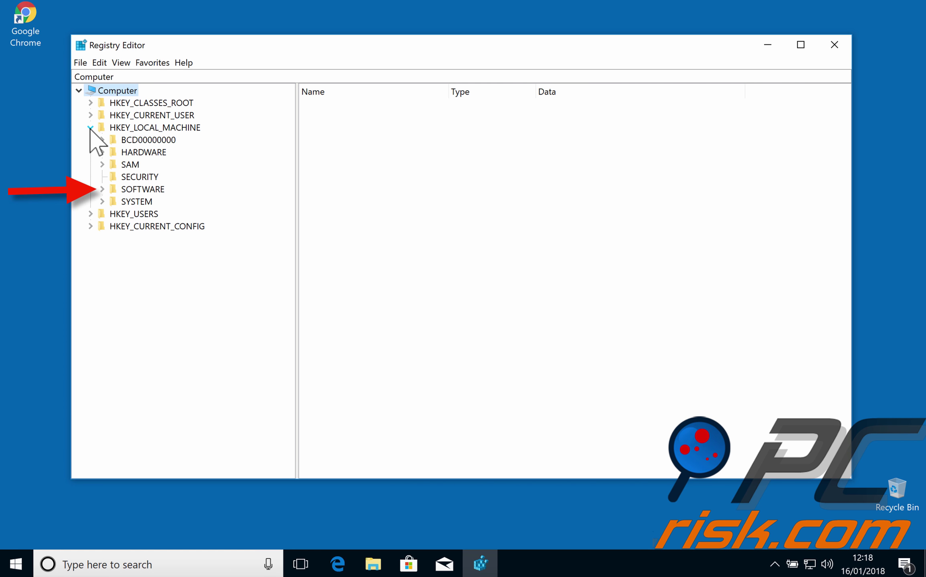
pyautogui.click(103, 189)
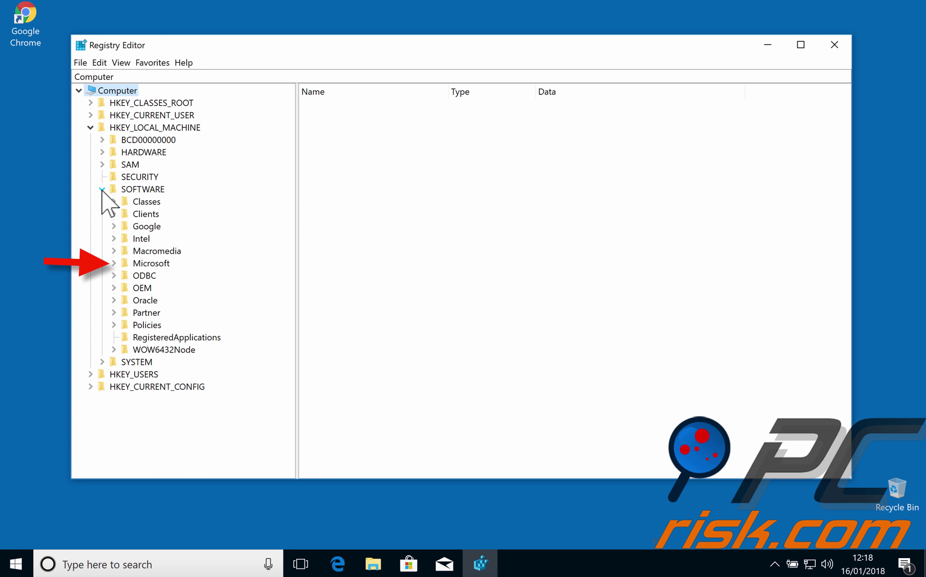
pyautogui.click(114, 263)
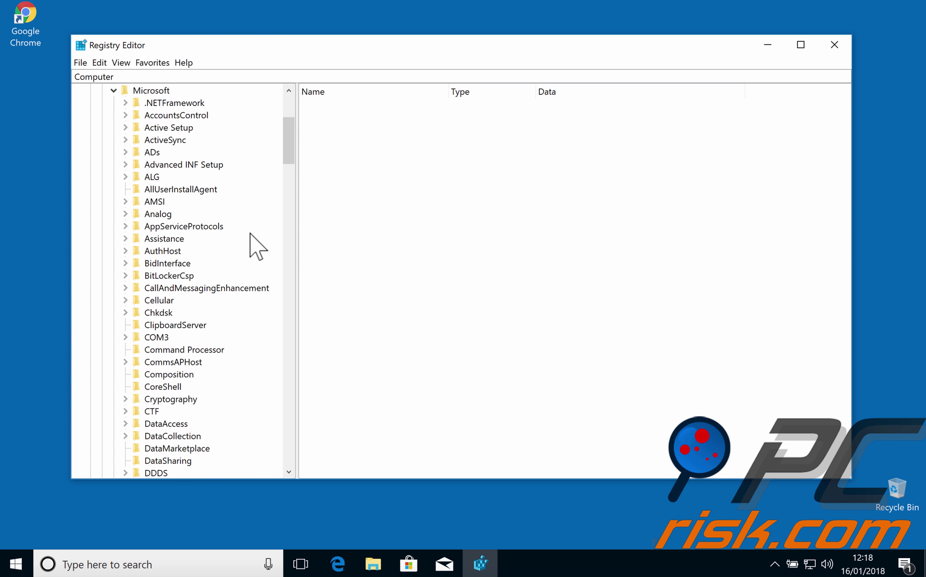
pyautogui.scroll(-20, 250, 237)
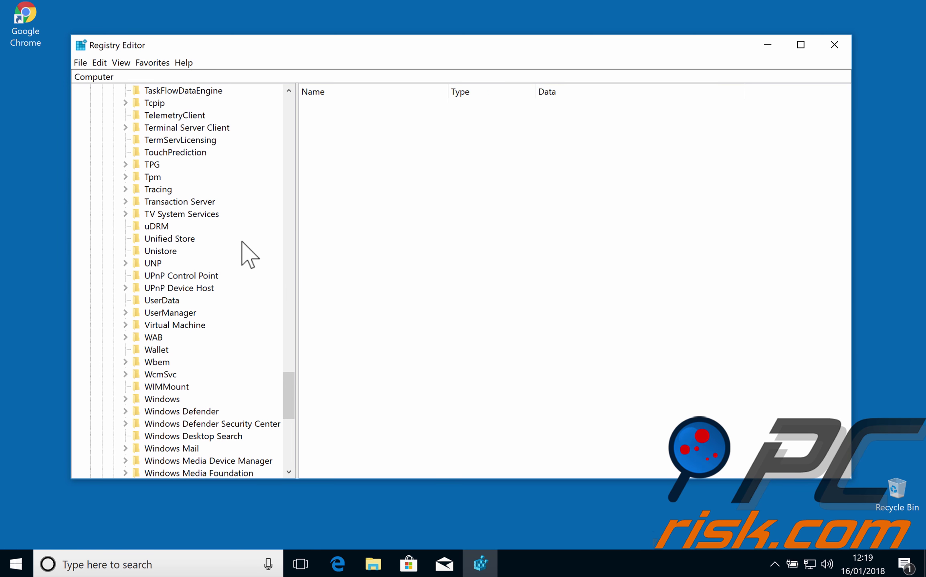
pyautogui.scroll(-2, 242, 242)
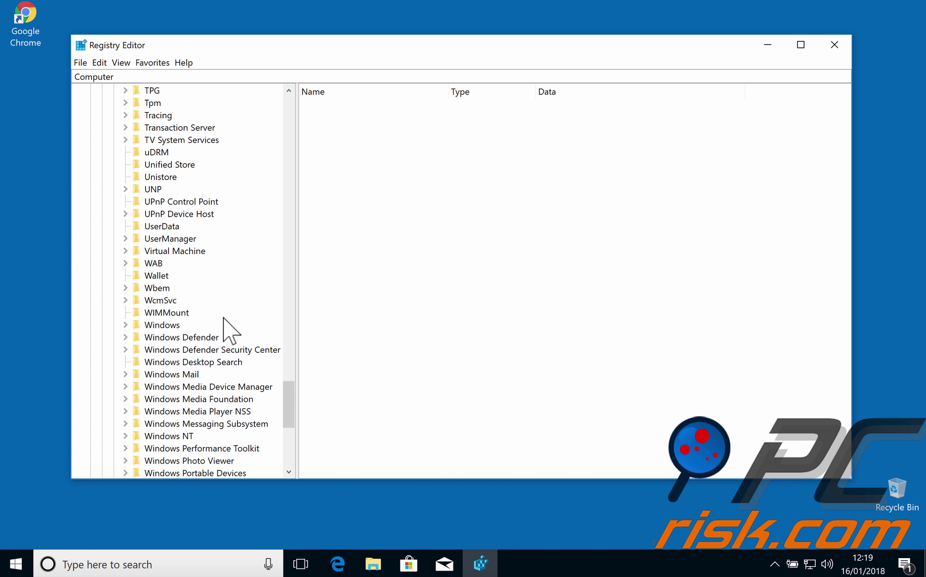
pyautogui.click(125, 325)
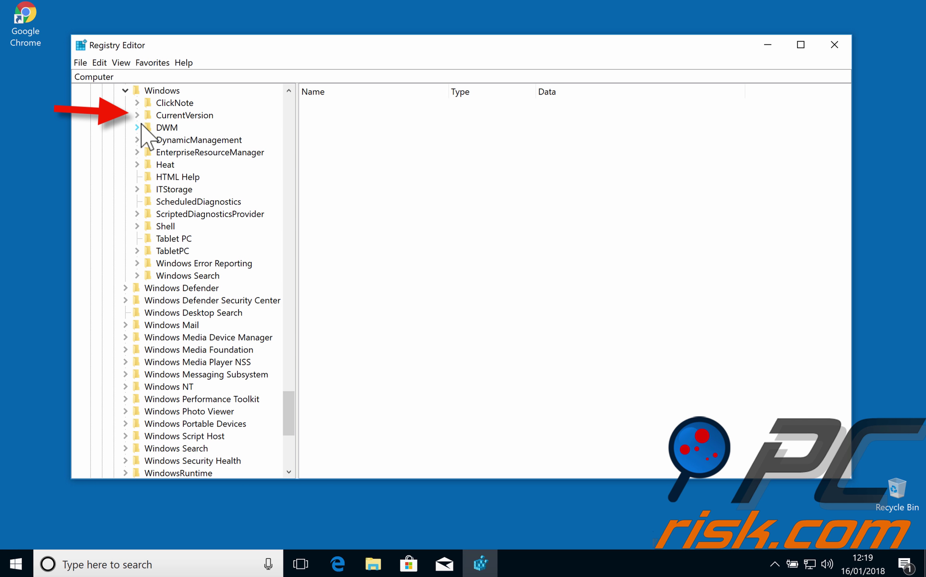
pyautogui.click(137, 115)
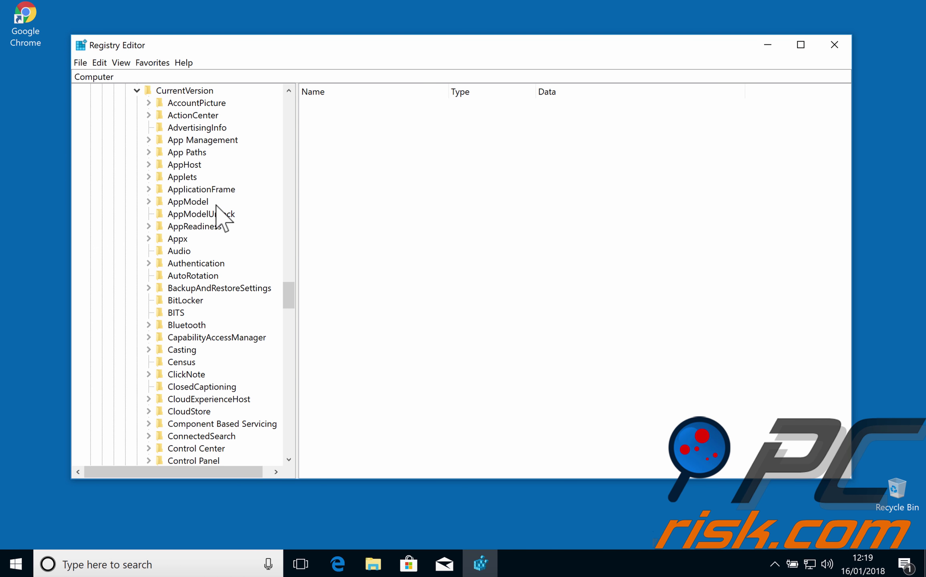
pyautogui.scroll(-20, 220, 213)
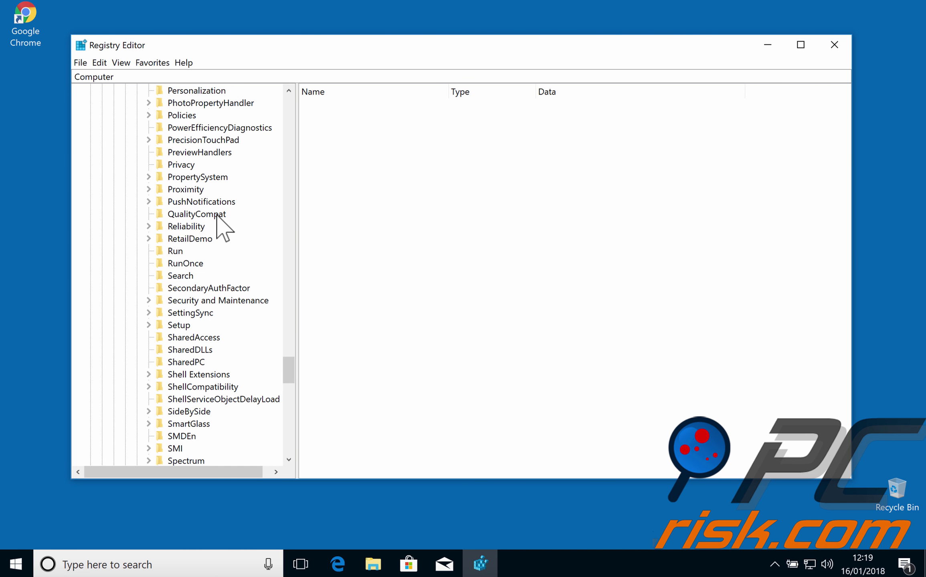
pyautogui.click(149, 116)
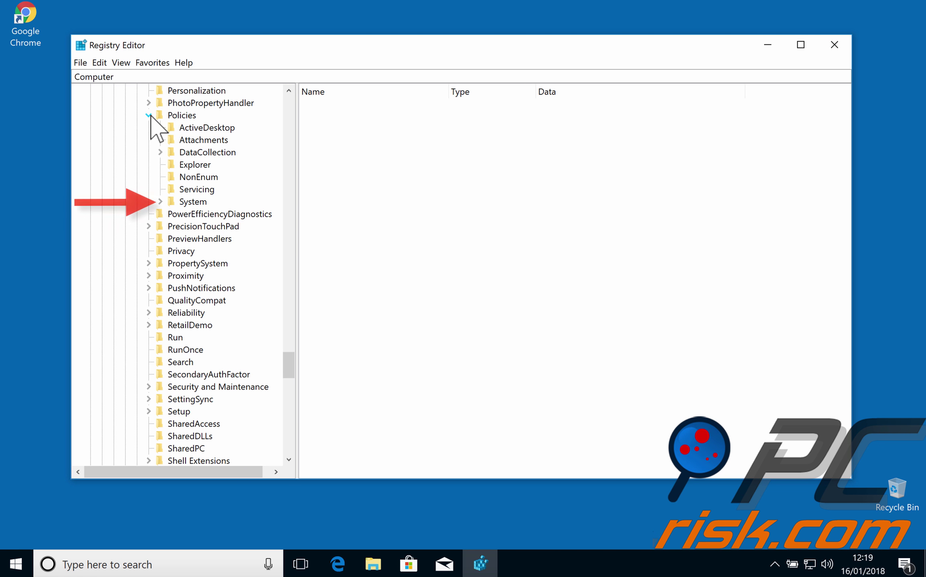
pyautogui.click(194, 204)
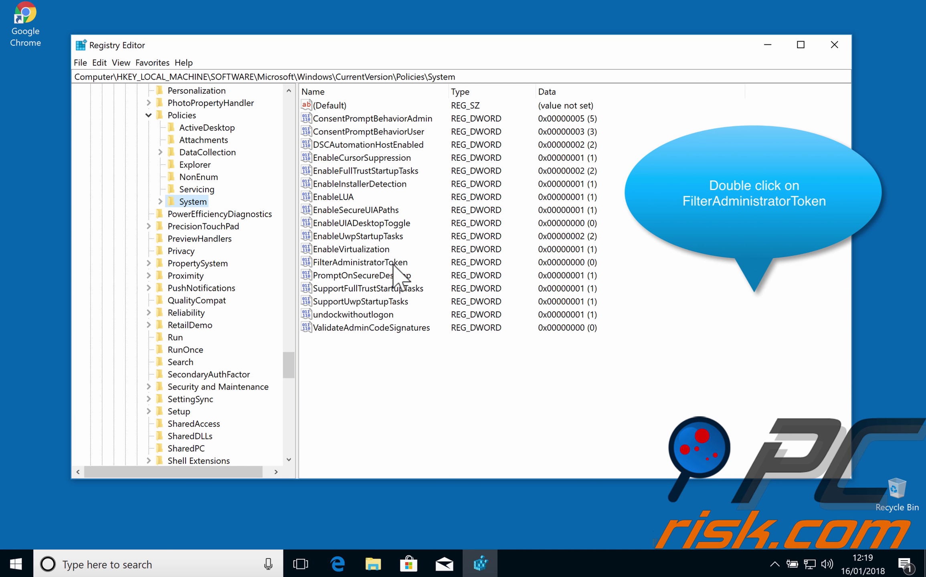
# - Set the value data of FilterAdministratorToken in the System key to 1
pyautogui.doubleClick(399, 263)
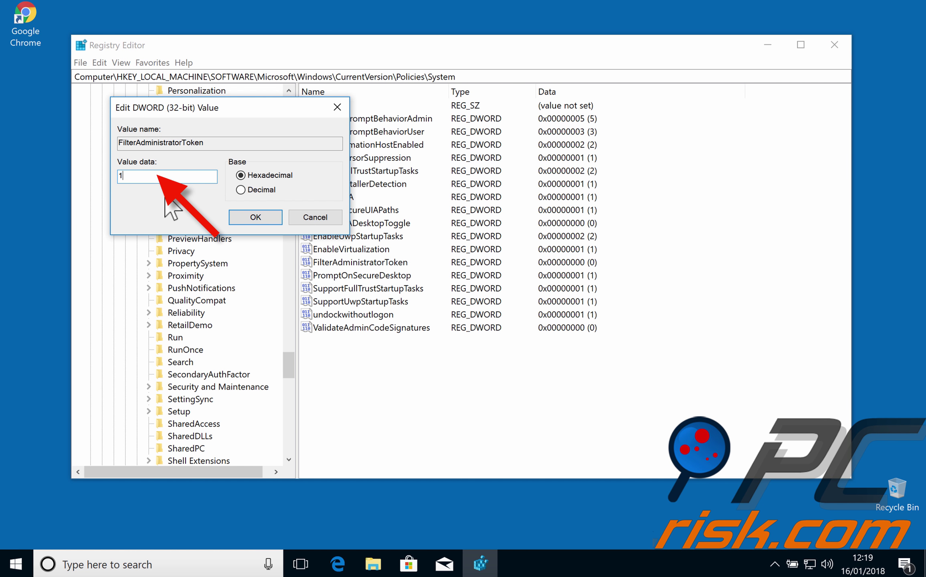
pyautogui.click(256, 217)
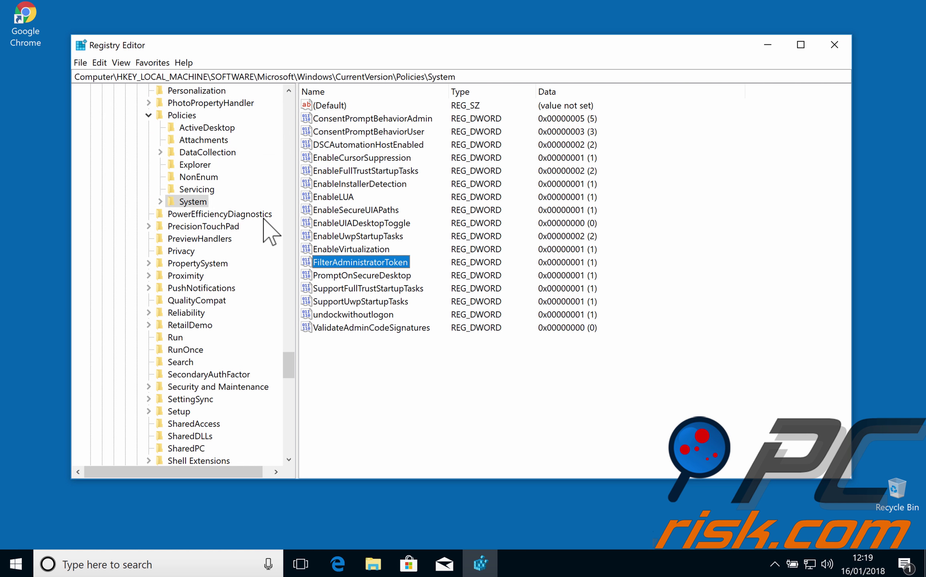
pyautogui.click(444, 362)
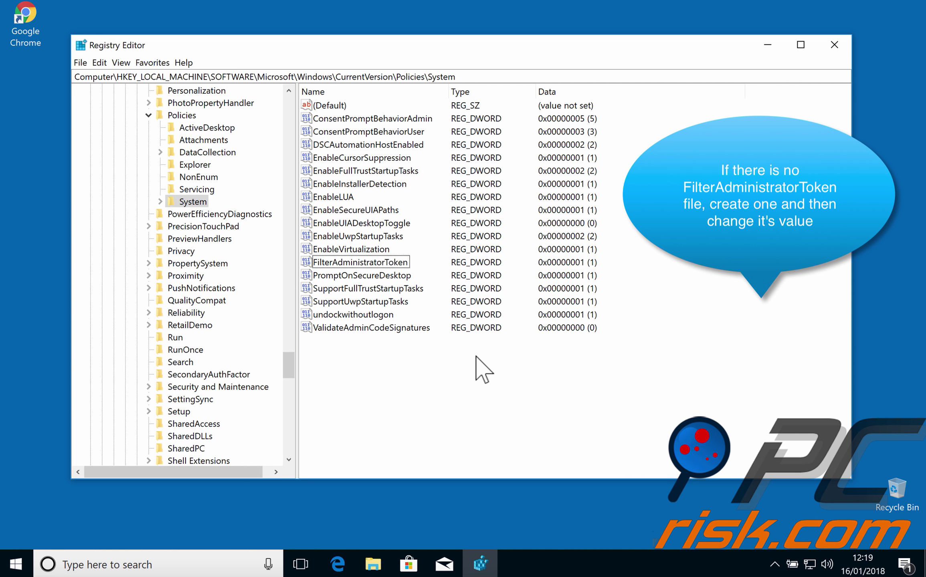
# - Add a new DWORD (32-bit) value named FilterAdministratorToken to the System key, and close Registry Editor
pyautogui.rightClick(466, 362)
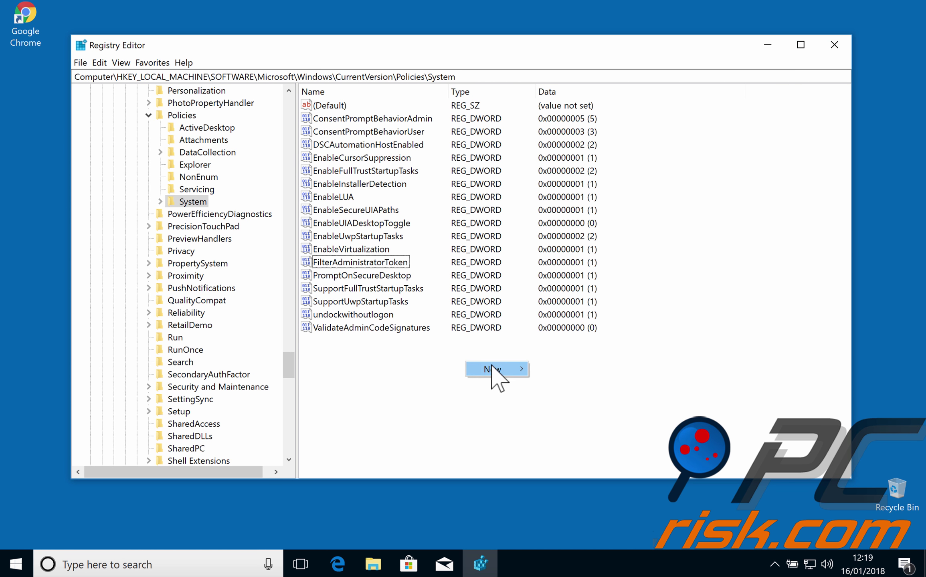
pyautogui.moveTo(493, 369)
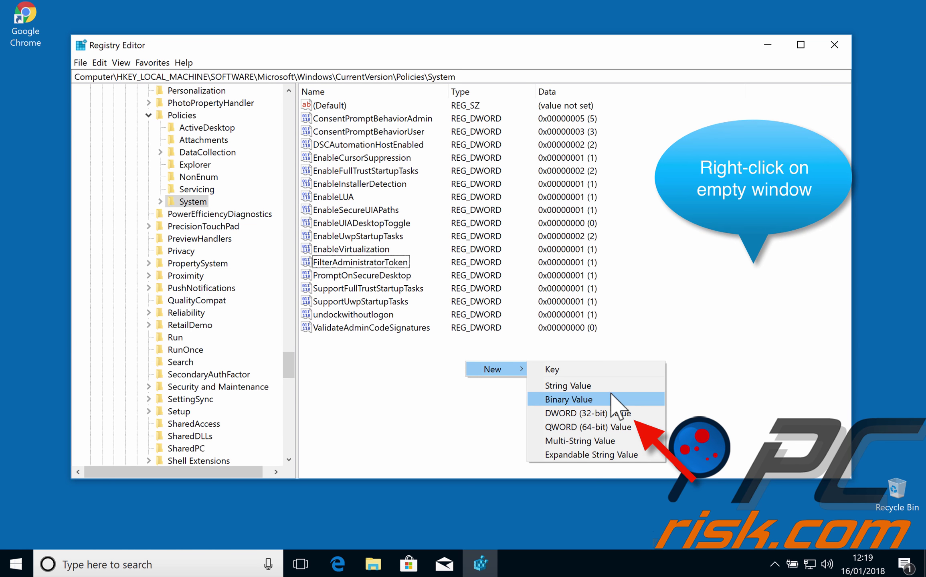
pyautogui.click(658, 414)
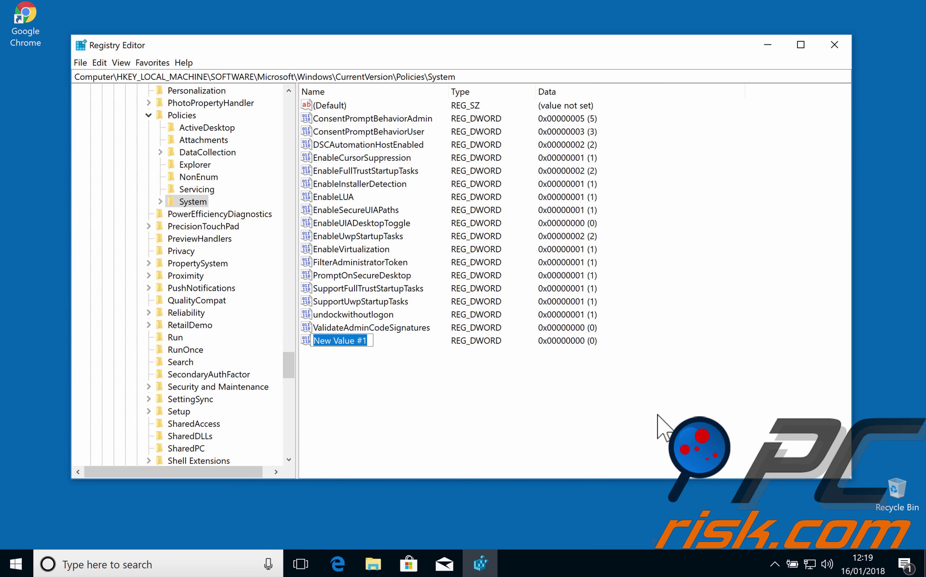
pyautogui.write('FilterAdministratorToken')
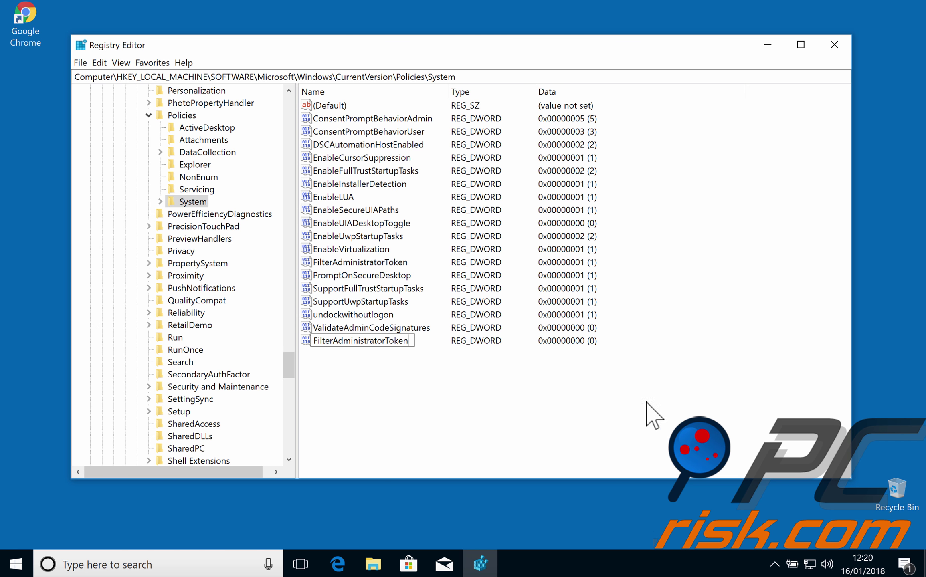
pyautogui.click(842, 43)
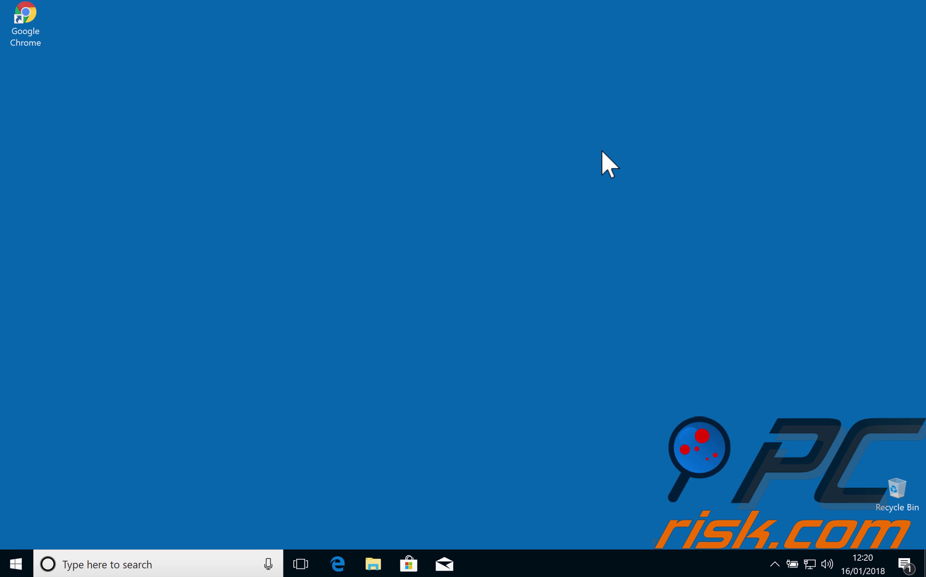